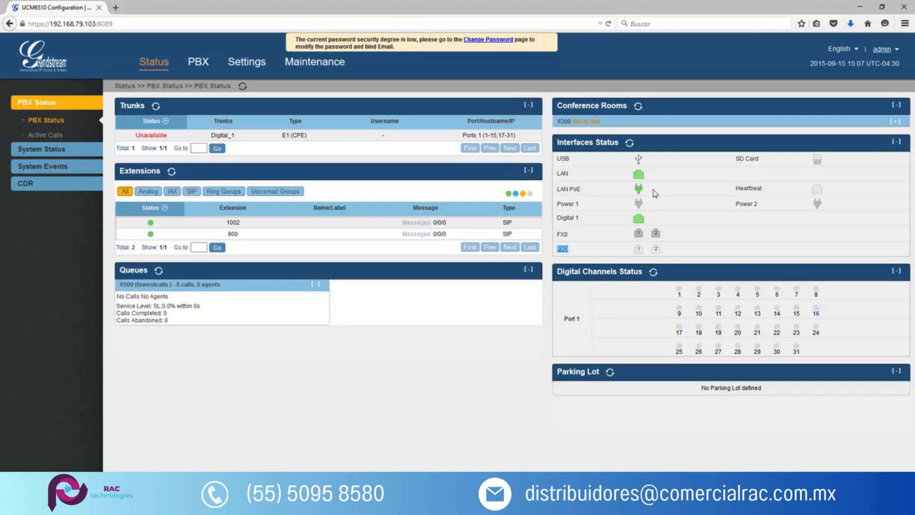
Refresh the interface status and open the ACIM settings of the FXO ports in the analog hardware configuration.
{"action": "left_click", "coordinate": [630, 143]}
{"action": "mouse_move", "coordinate": [656, 256]}
{"action": "left_click", "coordinate": [199, 67]}
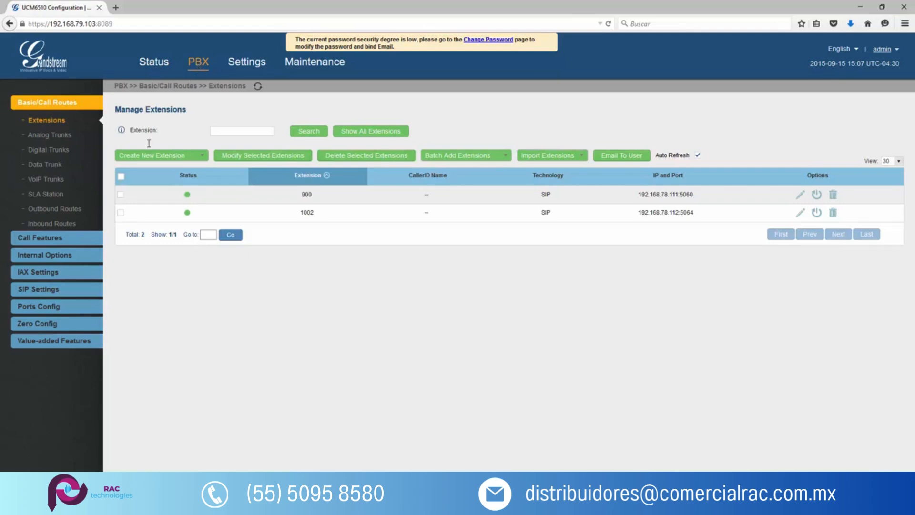
{"action": "left_click", "coordinate": [14, 305]}
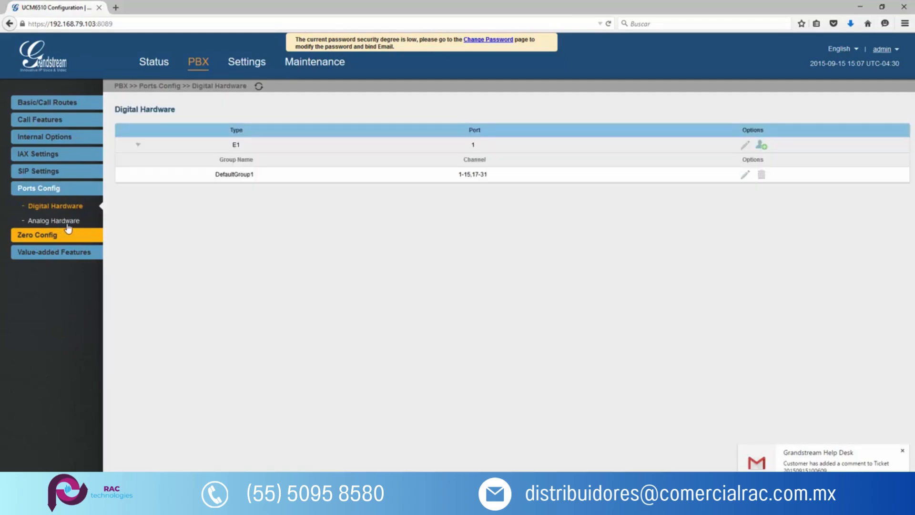
{"action": "left_click", "coordinate": [67, 222]}
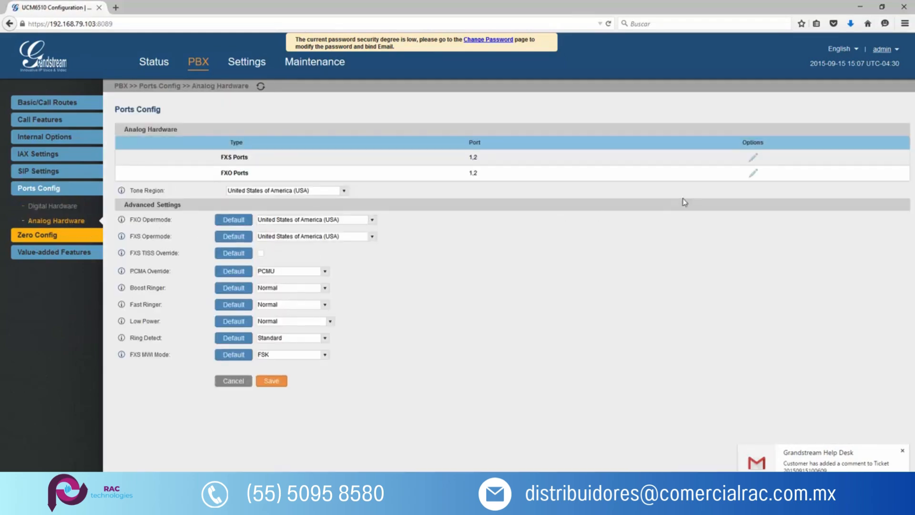
{"action": "left_click", "coordinate": [754, 174]}
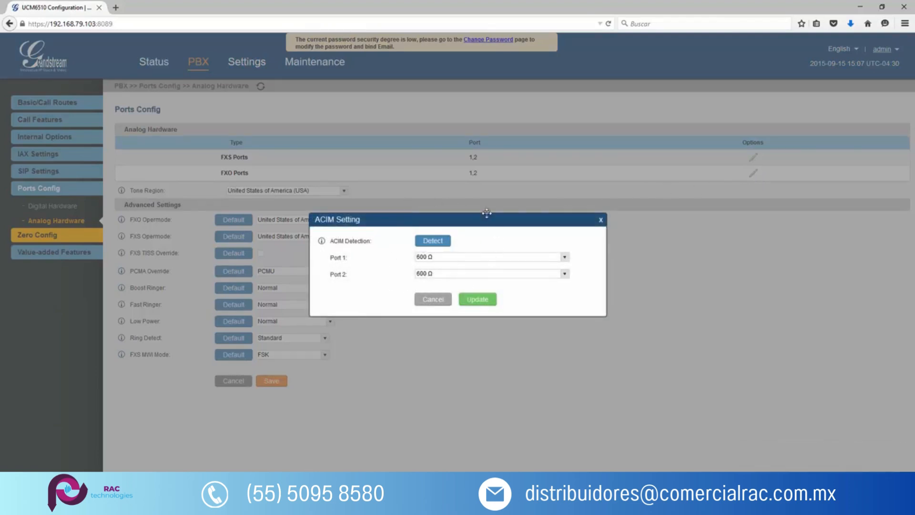
Run ACIM detection on both FXO ports and apply the updated port settings.
{"action": "left_click", "coordinate": [435, 244]}
{"action": "left_click_drag", "start_coordinate": [329, 256], "coordinate": [348, 277]}
{"action": "left_click", "coordinate": [378, 276]}
{"action": "left_click", "coordinate": [478, 300]}
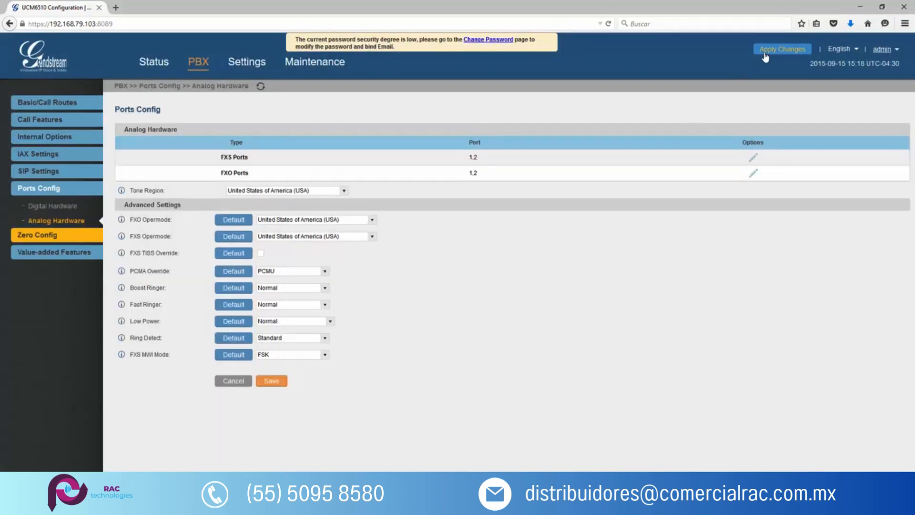
{"action": "left_click", "coordinate": [765, 53]}
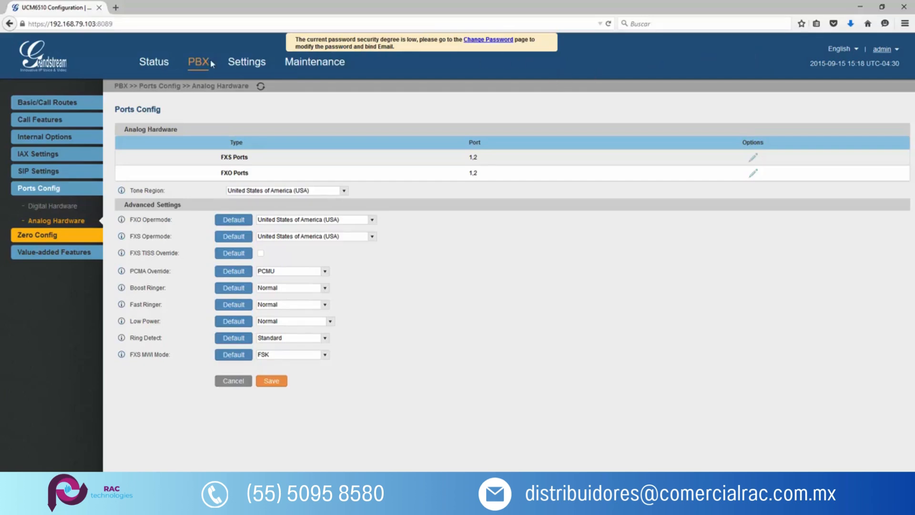
Open the form for creating a new analog trunk in the PBX call routes.
{"action": "left_click", "coordinate": [199, 62]}
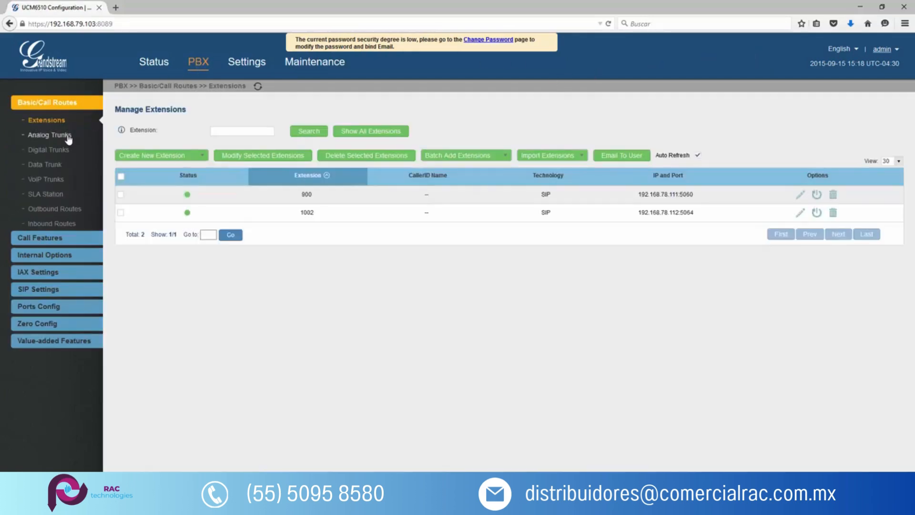
{"action": "left_click", "coordinate": [69, 140]}
{"action": "left_click", "coordinate": [181, 135]}
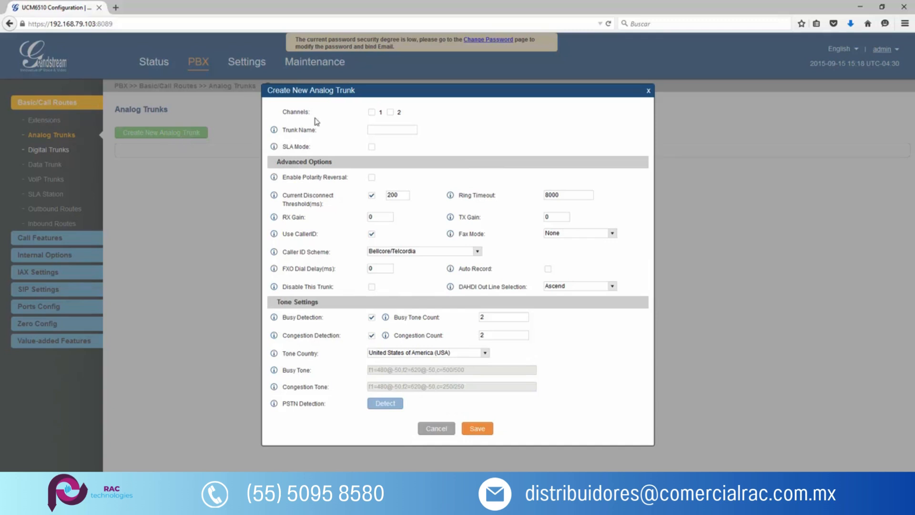
Assign channel 1 to the new analog trunk and enter the line's phone number as the trunk name.
{"action": "left_click_drag", "start_coordinate": [280, 112], "coordinate": [318, 119]}
{"action": "left_click", "coordinate": [372, 112]}
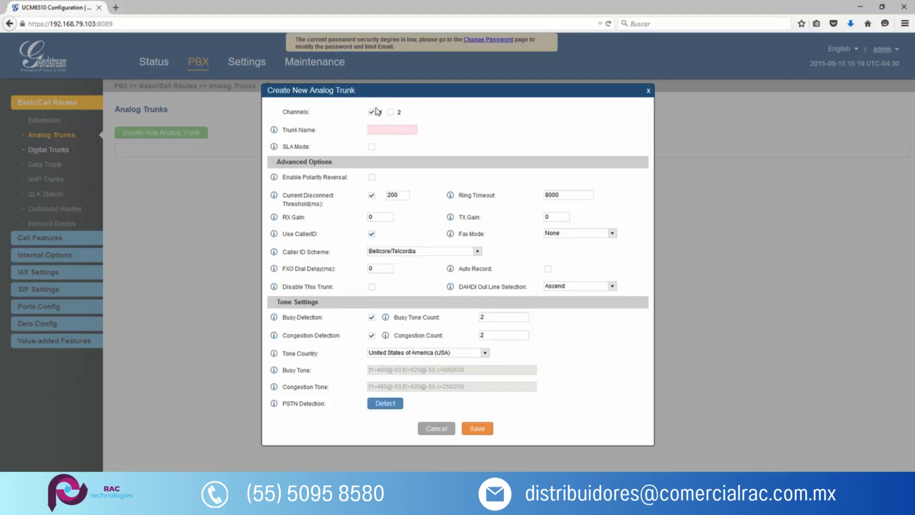
{"action": "left_click", "coordinate": [382, 129]}
{"action": "type", "text": "2807700"}
Review the trunk's SLA mode, polarity reversal, current disconnect threshold, ring timeout, RX/TX gain and caller ID options.
{"action": "left_click_drag", "start_coordinate": [311, 146], "coordinate": [283, 147]}
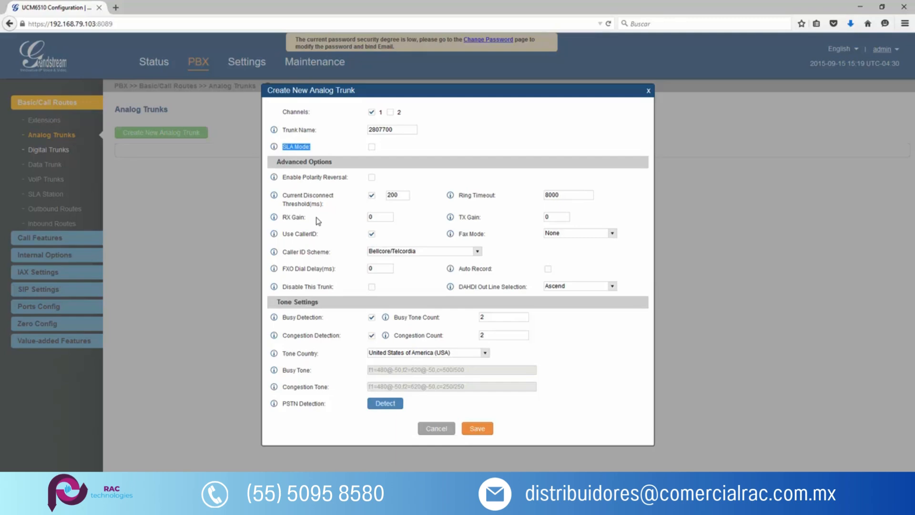
{"action": "left_click", "coordinate": [356, 186]}
{"action": "left_click_drag", "start_coordinate": [282, 178], "coordinate": [352, 185]}
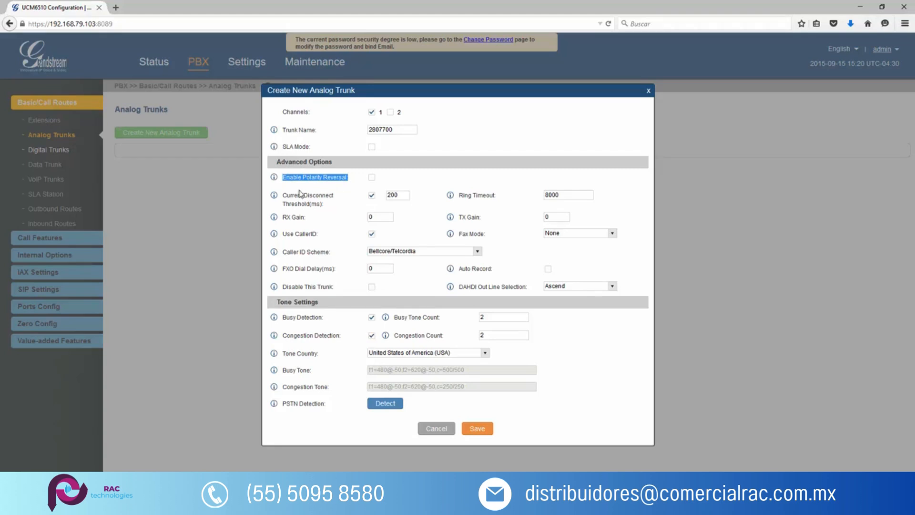
{"action": "left_click_drag", "start_coordinate": [284, 193], "coordinate": [327, 209]}
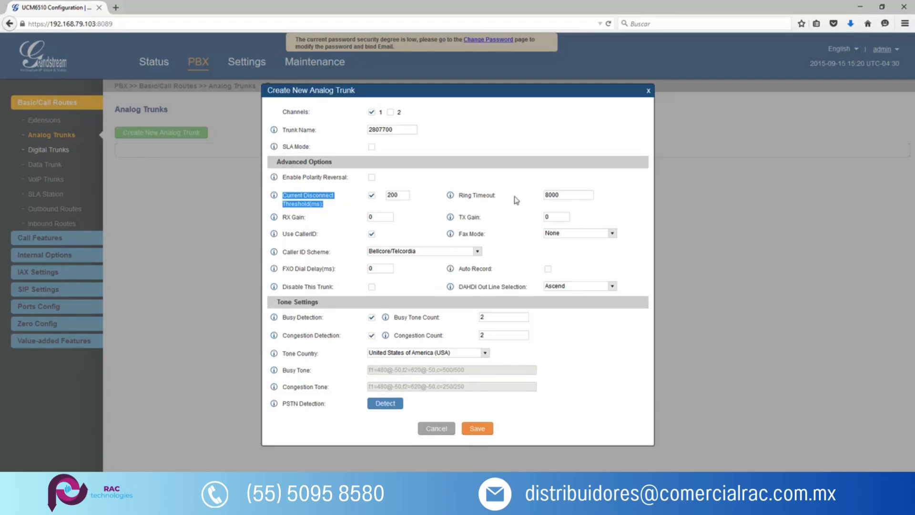
{"action": "left_click_drag", "start_coordinate": [458, 195], "coordinate": [501, 202]}
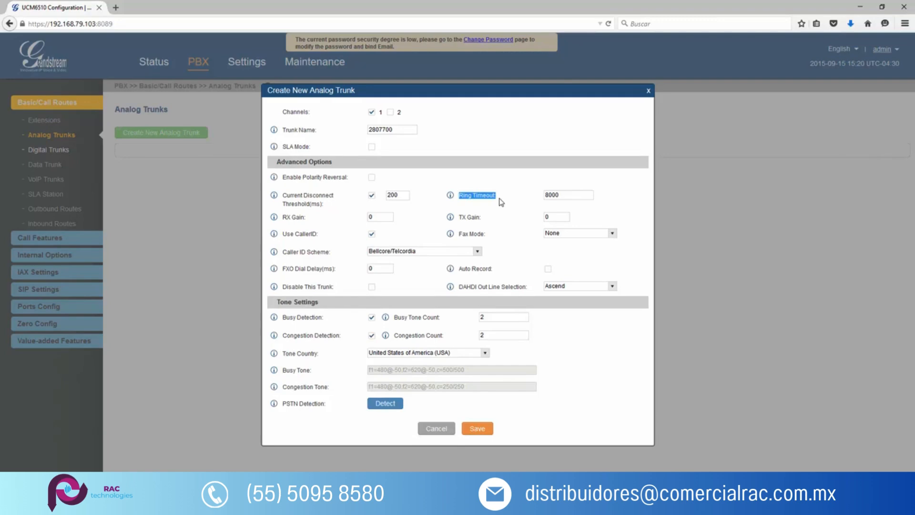
{"action": "left_click_drag", "start_coordinate": [318, 220], "coordinate": [282, 218]}
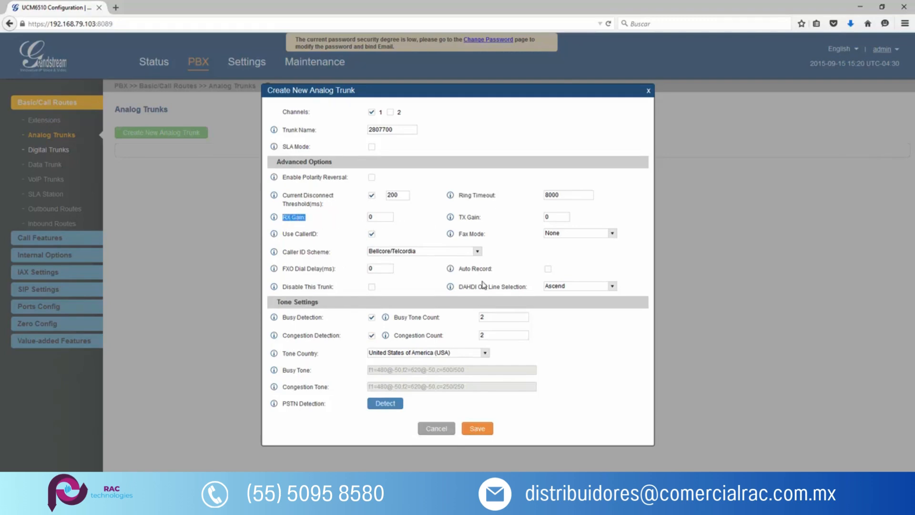
{"action": "left_click_drag", "start_coordinate": [482, 219], "coordinate": [463, 220]}
{"action": "left_click", "coordinate": [286, 233]}
{"action": "left_click_drag", "start_coordinate": [286, 234], "coordinate": [321, 237]}
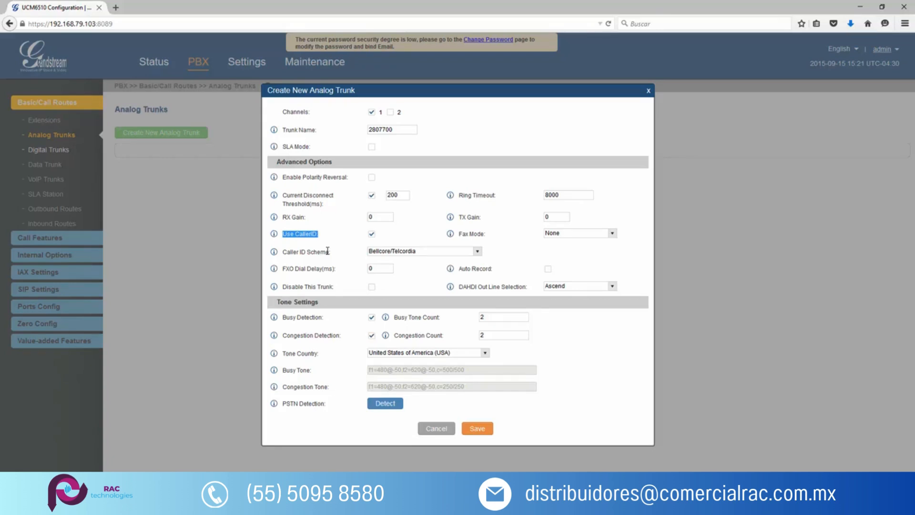
Set the trunk's fax mode to Fax Detection.
{"action": "left_click", "coordinate": [460, 236]}
{"action": "triple_click", "coordinate": [473, 235]}
{"action": "left_click", "coordinate": [572, 234]}
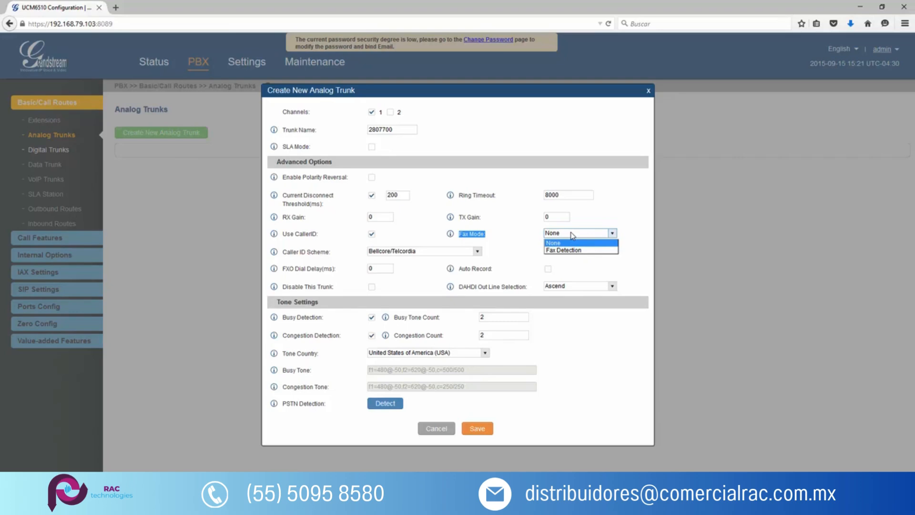
{"action": "left_click", "coordinate": [572, 250]}
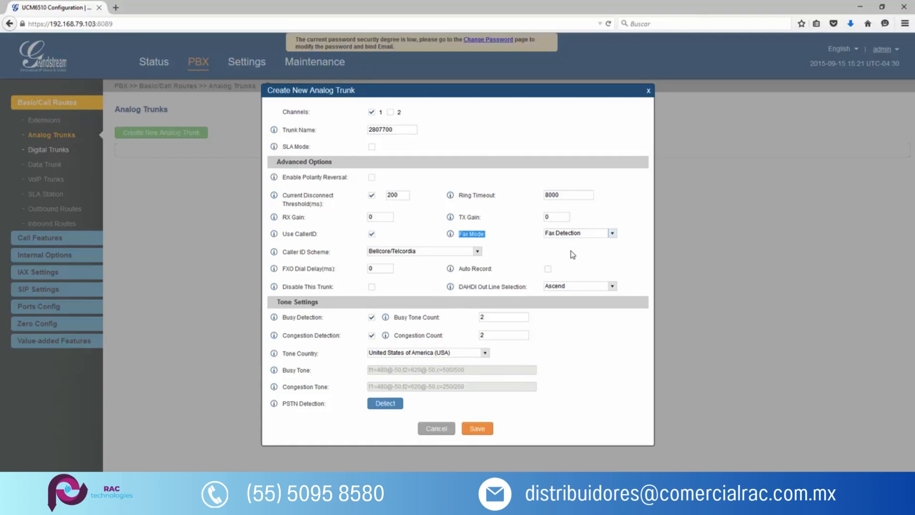
{"action": "left_click", "coordinate": [577, 233]}
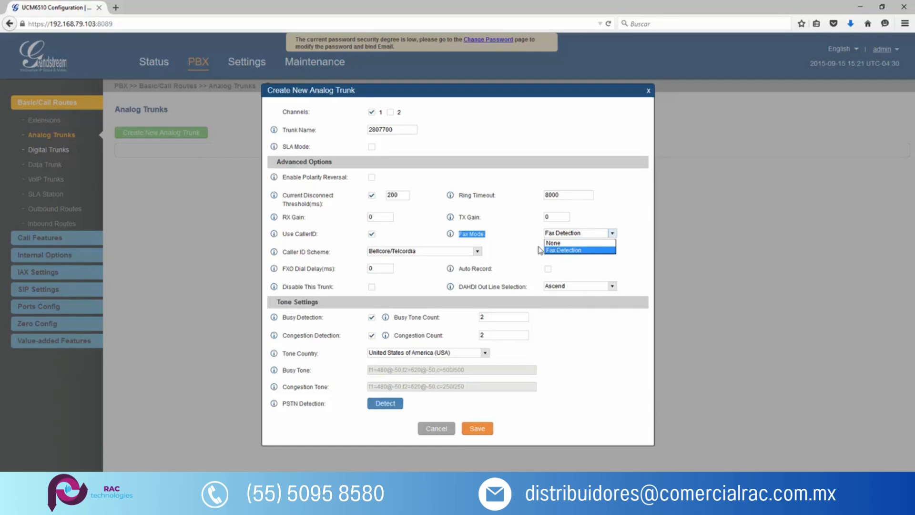
{"action": "left_click", "coordinate": [333, 259]}
Set the trunk's caller ID scheme to Auto Detect.
{"action": "left_click_drag", "start_coordinate": [283, 253], "coordinate": [328, 253]}
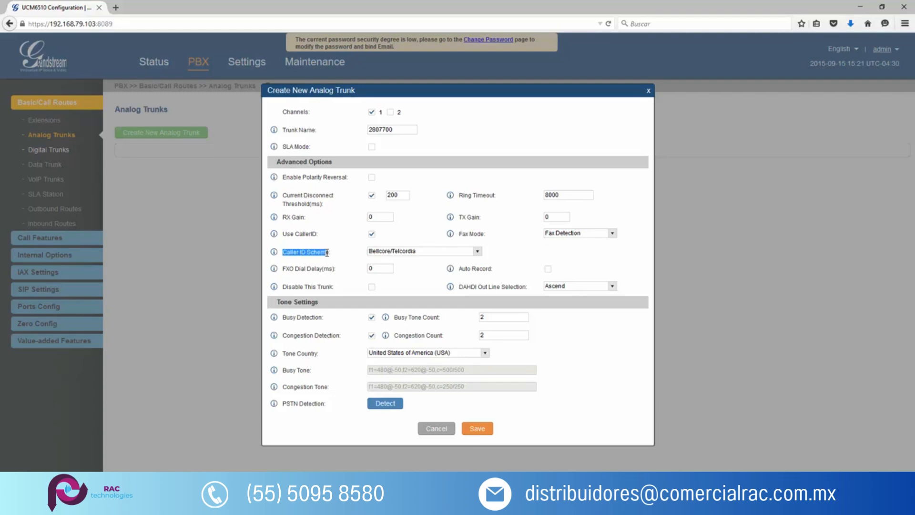
{"action": "left_click", "coordinate": [398, 254]}
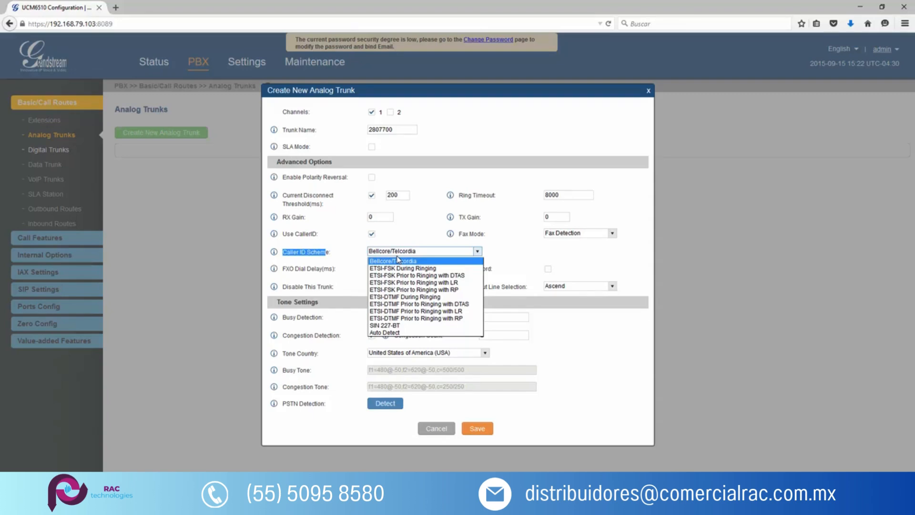
{"action": "left_click", "coordinate": [397, 333]}
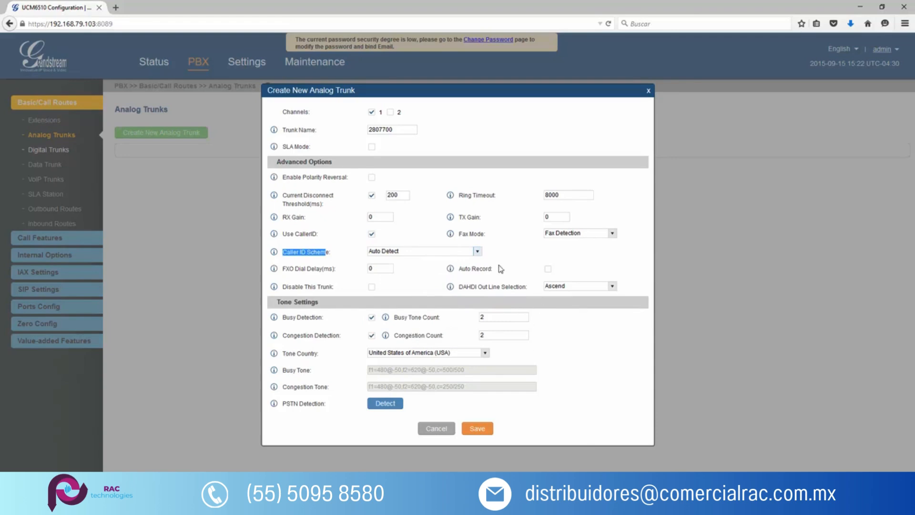
{"action": "left_click", "coordinate": [458, 253]}
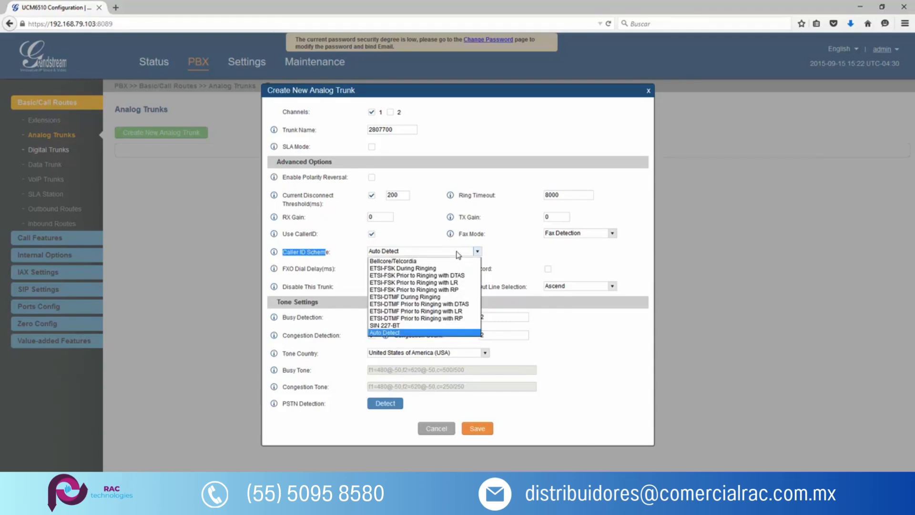
{"action": "left_click", "coordinate": [492, 263]}
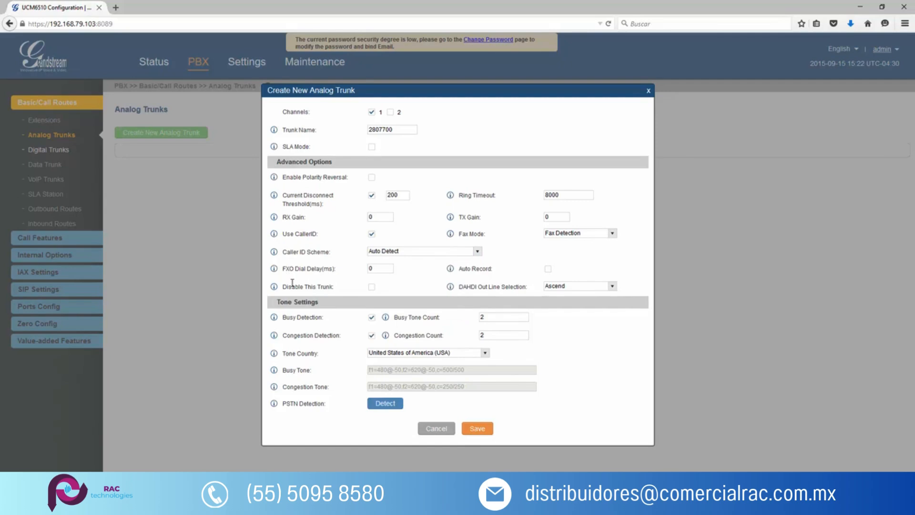
Review the FXO dial delay, auto record, trunk disabling and DAHDI out line selection options.
{"action": "left_click_drag", "start_coordinate": [285, 269], "coordinate": [330, 269]}
{"action": "left_click", "coordinate": [373, 266]}
{"action": "double_click", "coordinate": [373, 268]}
{"action": "left_click_drag", "start_coordinate": [458, 269], "coordinate": [498, 270]}
{"action": "left_click", "coordinate": [515, 271]}
{"action": "left_click_drag", "start_coordinate": [496, 269], "coordinate": [466, 269]}
{"action": "left_click", "coordinate": [532, 274]}
{"action": "left_click_drag", "start_coordinate": [283, 286], "coordinate": [335, 289]}
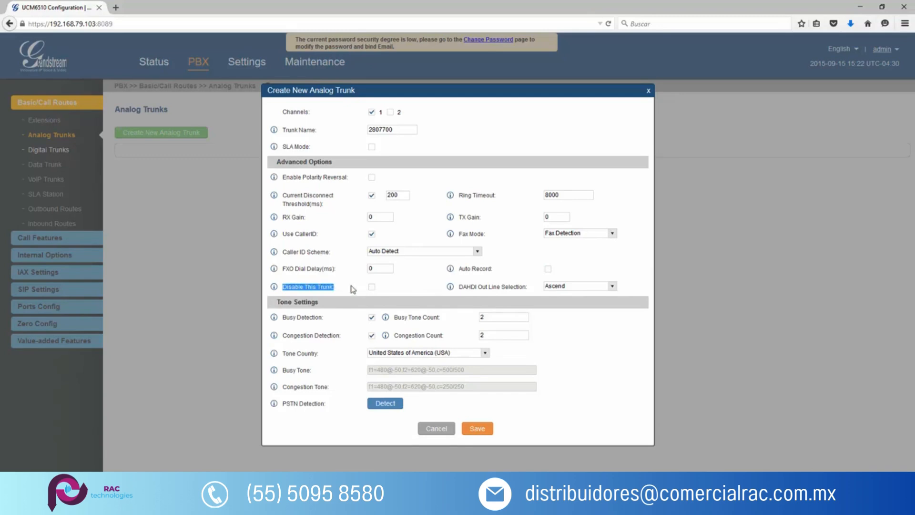
{"action": "left_click", "coordinate": [372, 288]}
{"action": "left_click", "coordinate": [371, 287]}
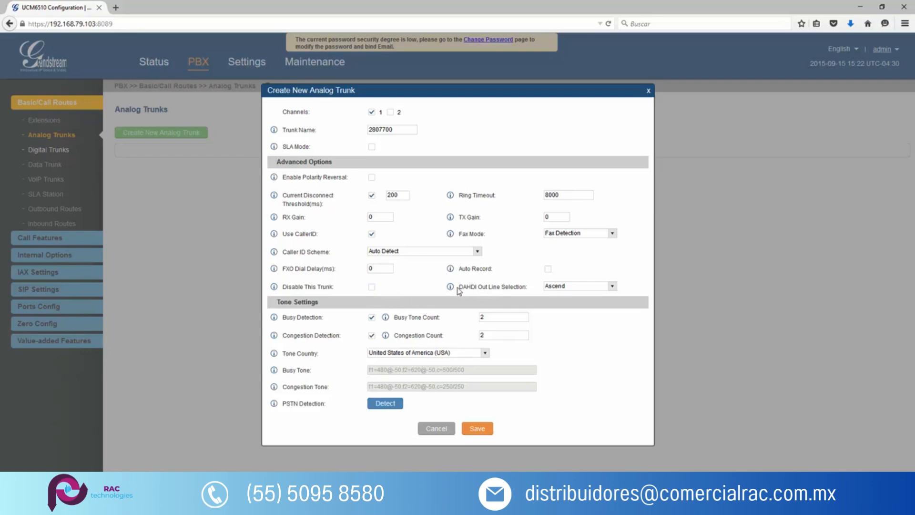
{"action": "left_click_drag", "start_coordinate": [459, 290], "coordinate": [527, 287]}
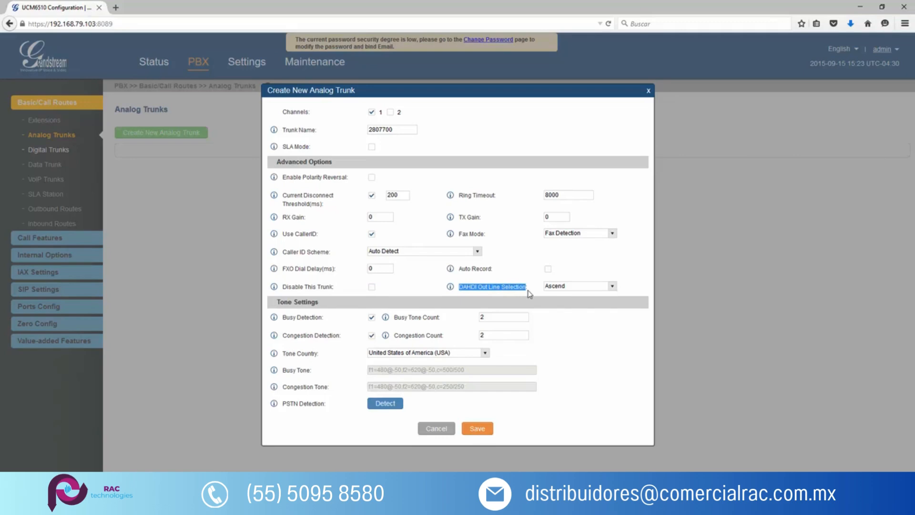
{"action": "left_click", "coordinate": [563, 288]}
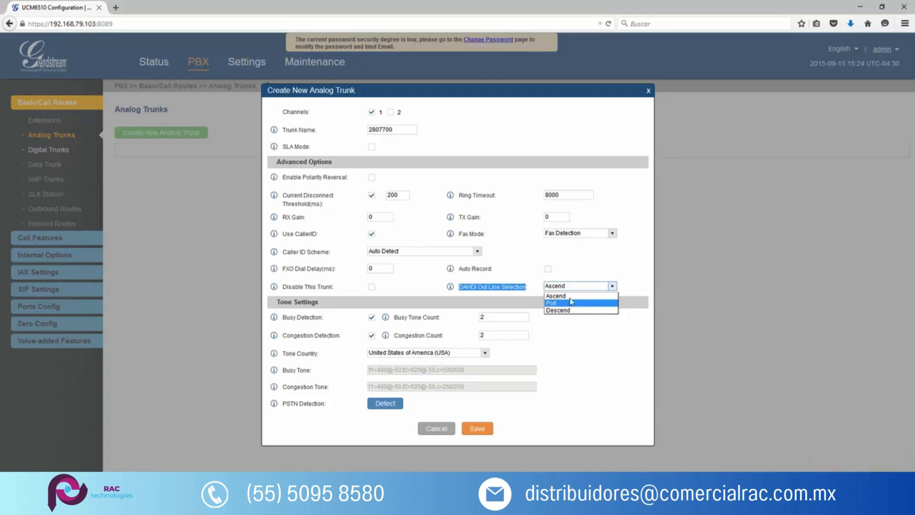
{"action": "left_click", "coordinate": [428, 305]}
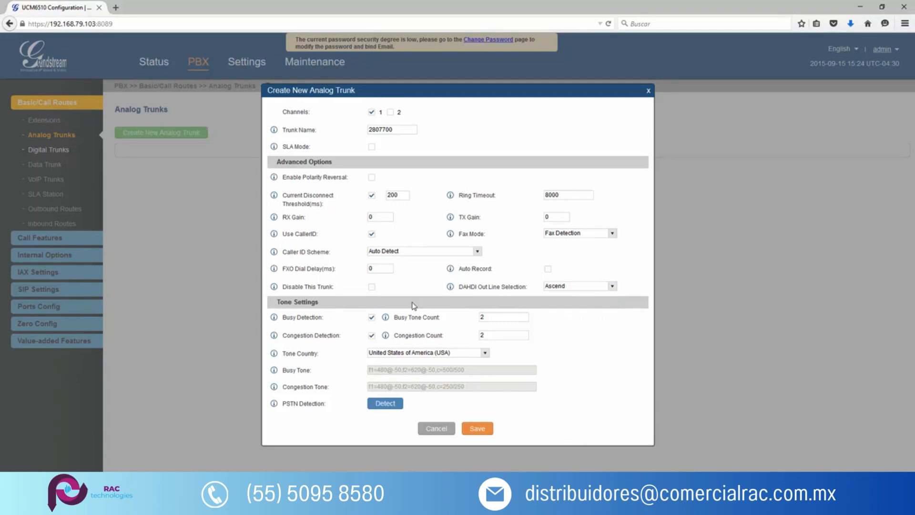
Examine the busy and congestion detection settings, their counts and the available tone countries.
{"action": "mouse_move", "coordinate": [276, 303]}
{"action": "left_mouse_down"}
{"action": "mouse_move", "coordinate": [318, 303]}
{"action": "mouse_move", "coordinate": [322, 311]}
{"action": "mouse_move", "coordinate": [281, 319]}
{"action": "left_mouse_up"}
{"action": "left_click", "coordinate": [492, 316]}
{"action": "left_click_drag", "start_coordinate": [493, 316], "coordinate": [471, 317]}
{"action": "left_click", "coordinate": [482, 316]}
{"action": "left_click_drag", "start_coordinate": [284, 336], "coordinate": [346, 341]}
{"action": "double_click", "coordinate": [489, 334]}
{"action": "left_click", "coordinate": [420, 353]}
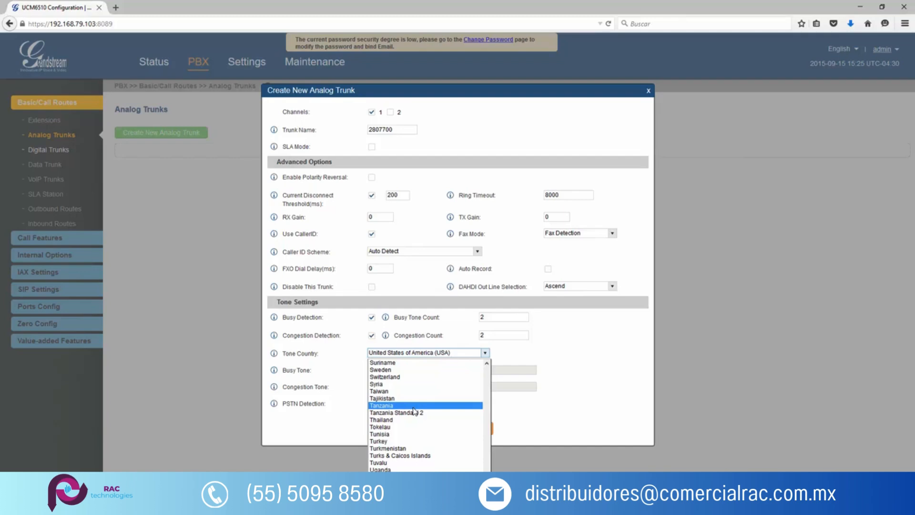
{"action": "left_click", "coordinate": [353, 361]}
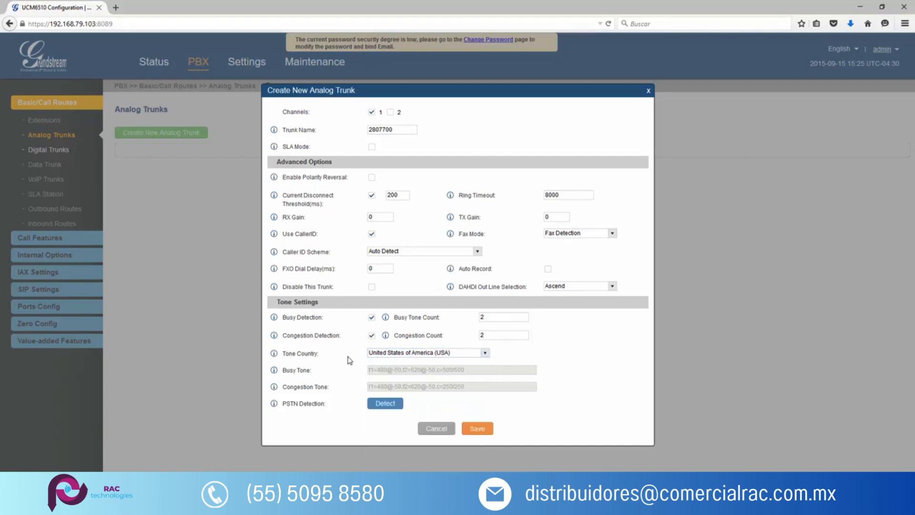
Set the tone country to Custom and inspect the frequency and cadence values of the busy tone.
{"action": "left_click_drag", "start_coordinate": [324, 405], "coordinate": [284, 404]}
{"action": "left_click", "coordinate": [397, 356]}
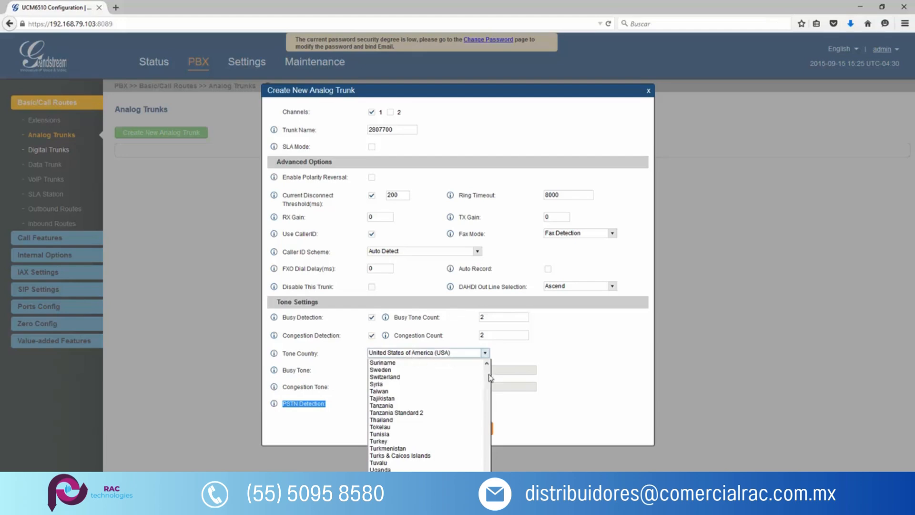
{"action": "scroll", "coordinate": [427, 415], "scroll_direction": "down", "scroll_amount": 3}
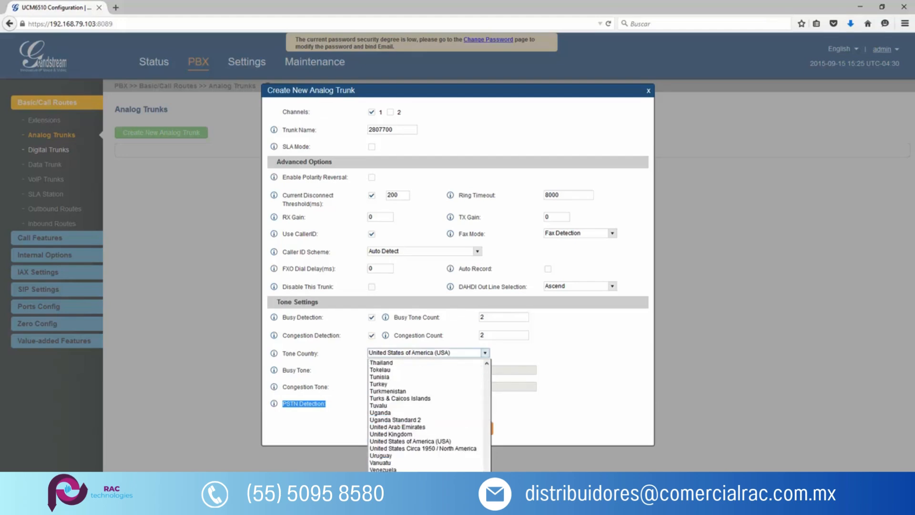
{"action": "left_click", "coordinate": [410, 498]}
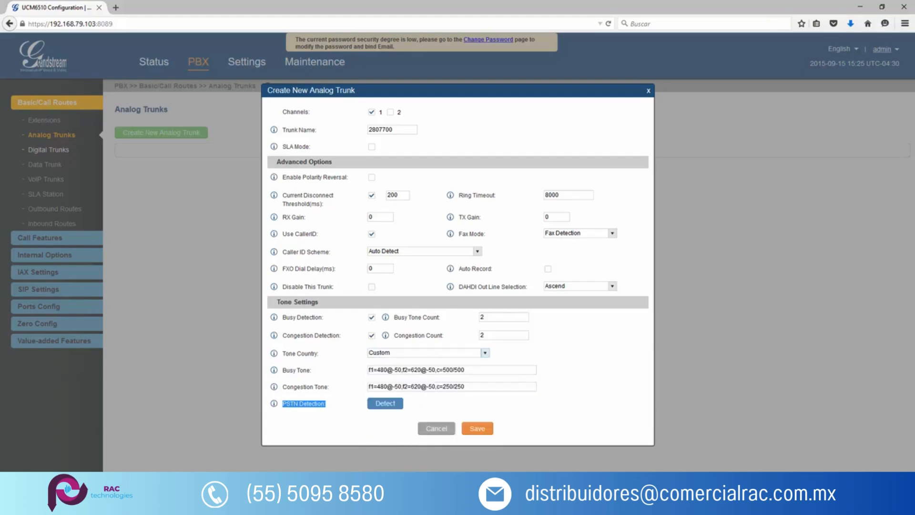
{"action": "mouse_move", "coordinate": [387, 369]}
{"action": "left_mouse_down"}
{"action": "mouse_move", "coordinate": [378, 370]}
{"action": "mouse_move", "coordinate": [395, 369]}
{"action": "left_mouse_up"}
{"action": "left_click_drag", "start_coordinate": [461, 370], "coordinate": [446, 370]}
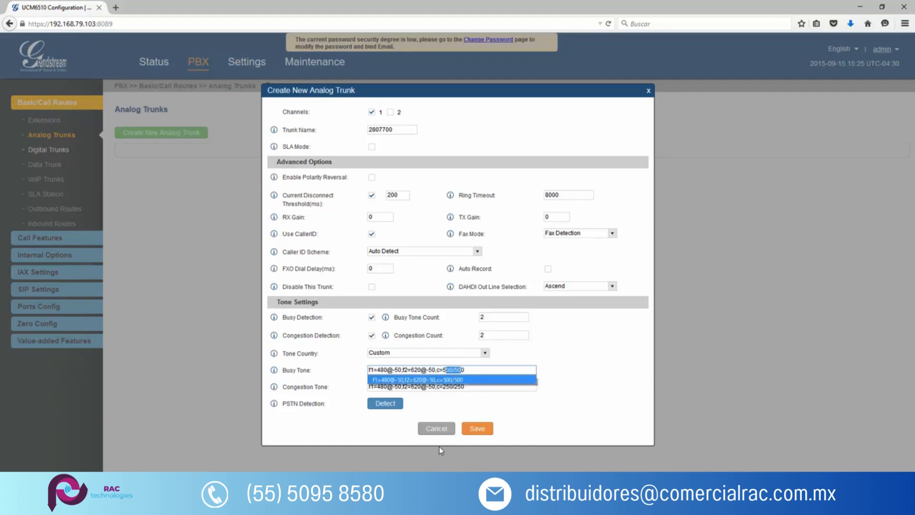
{"action": "left_click", "coordinate": [558, 372]}
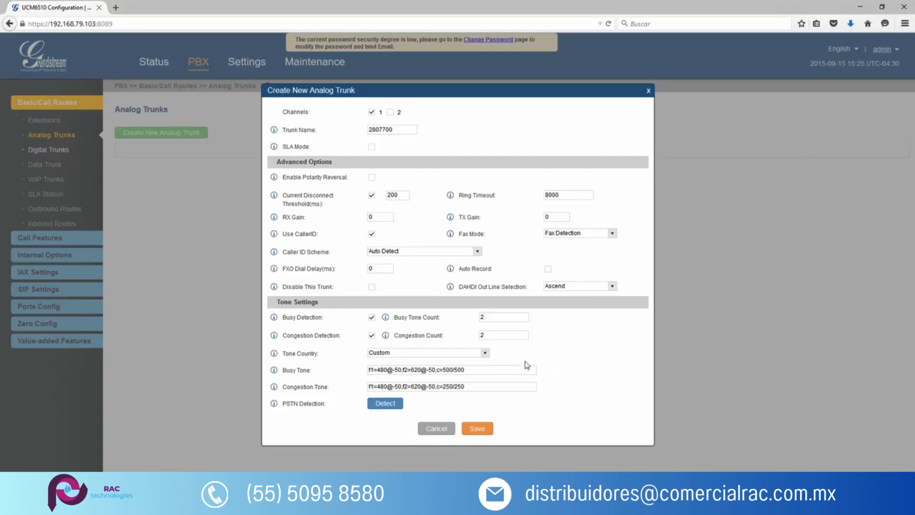
Open PSTN detection for the trunk, compare the detect models and set the model to Semi-auto Detect.
{"action": "left_click", "coordinate": [399, 405]}
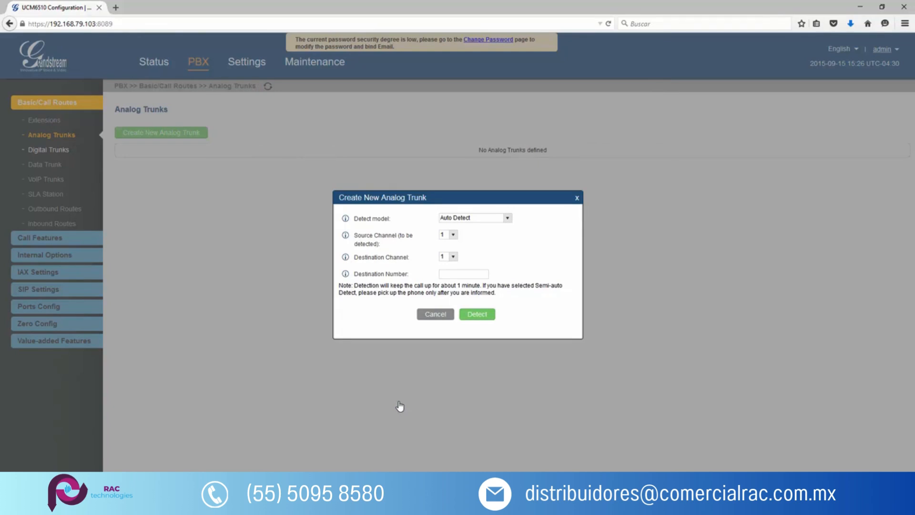
{"action": "left_click", "coordinate": [482, 224]}
{"action": "left_click", "coordinate": [479, 236]}
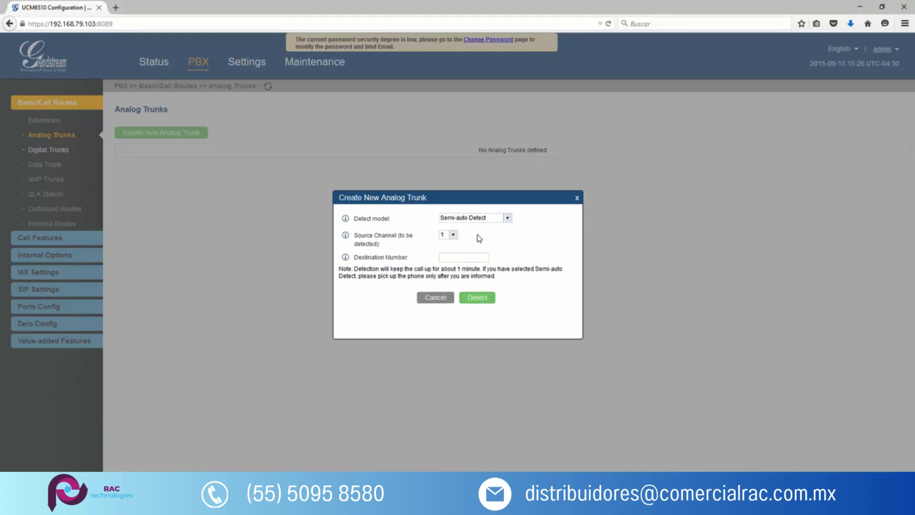
{"action": "left_click", "coordinate": [467, 218]}
{"action": "left_click", "coordinate": [477, 230]}
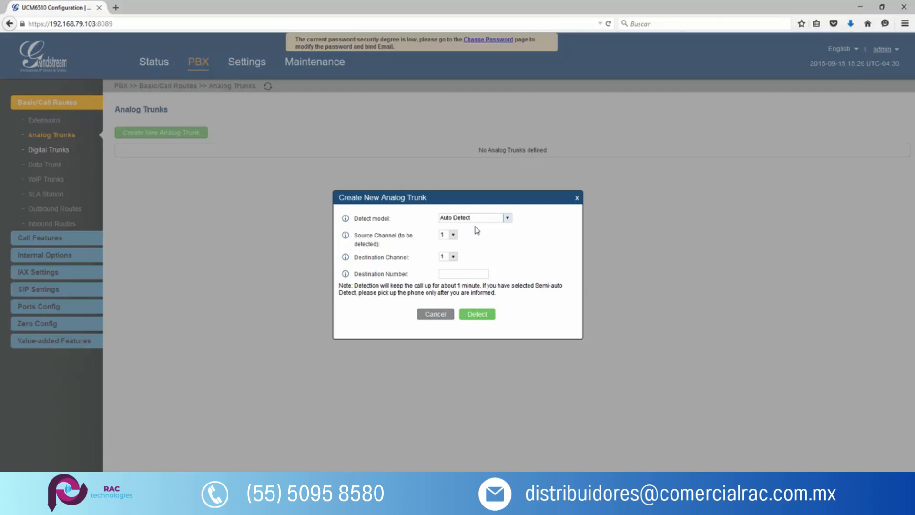
{"action": "left_click", "coordinate": [475, 218]}
{"action": "left_click", "coordinate": [475, 233]}
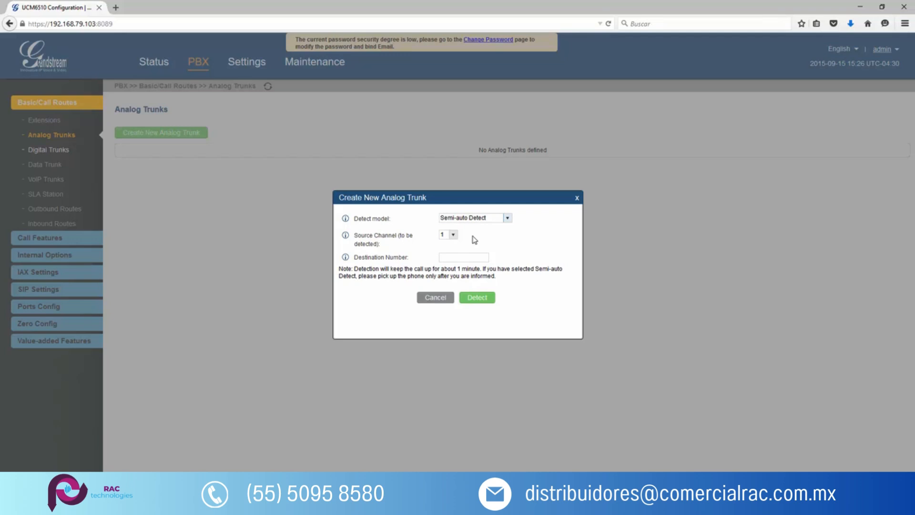
Set source channel 1, enter the destination phone number and start the semi-automatic PSTN detection.
{"action": "left_click", "coordinate": [451, 235]}
{"action": "left_click", "coordinate": [445, 246]}
{"action": "left_click_drag", "start_coordinate": [410, 260], "coordinate": [356, 261]}
{"action": "left_click", "coordinate": [477, 257]}
{"action": "type", "text": "8712216"}
{"action": "left_click", "coordinate": [482, 299]}
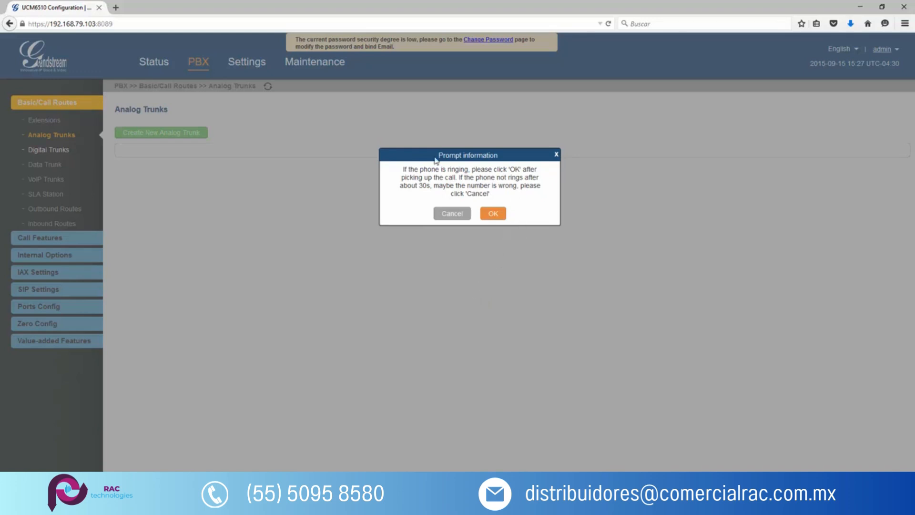
Confirm picking up and hanging up the test call, and transfer the detection results to the trunk settings.
{"action": "left_click", "coordinate": [494, 214]}
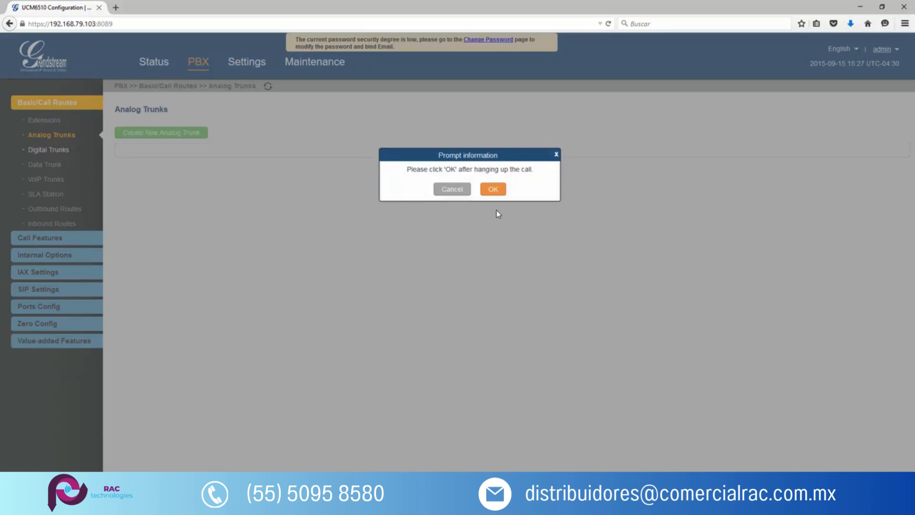
{"action": "left_click", "coordinate": [501, 192]}
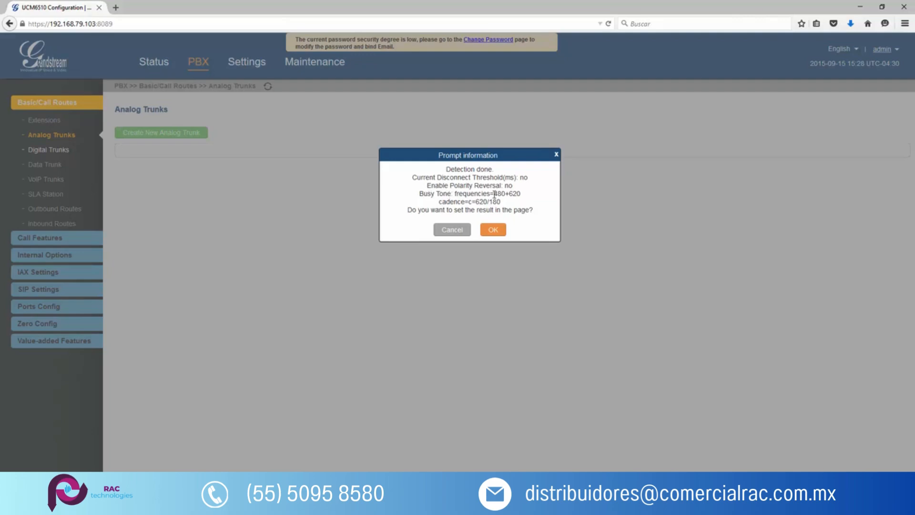
{"action": "left_click", "coordinate": [493, 229]}
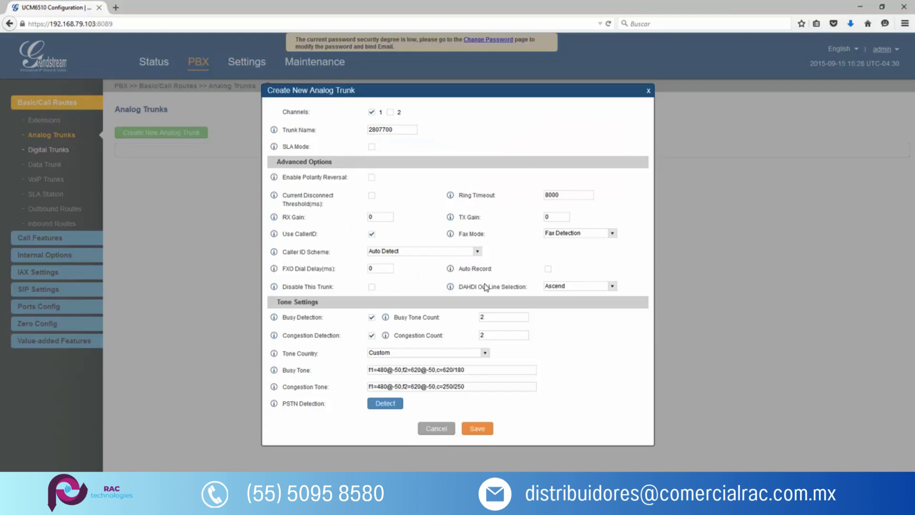
Review the detected busy tone, current disconnect threshold and polarity reversal settings of the trunk.
{"action": "left_click_drag", "start_coordinate": [471, 370], "coordinate": [366, 368]}
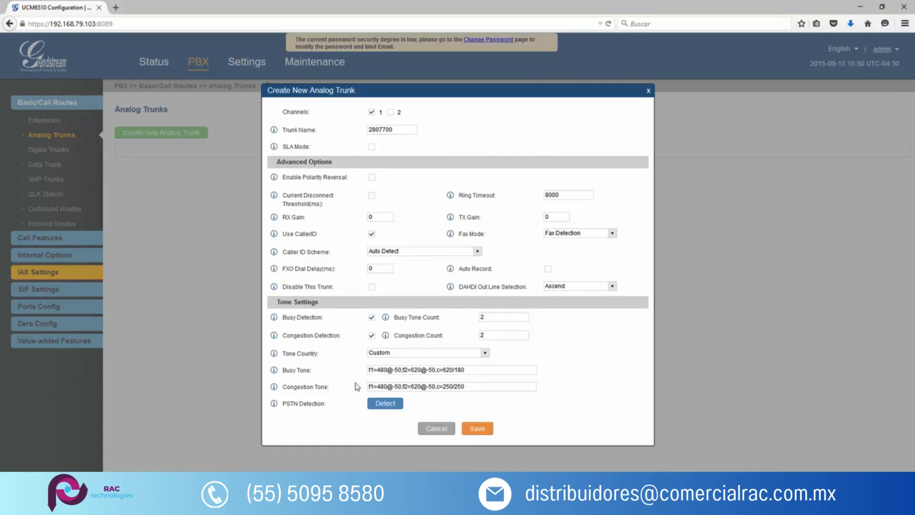
{"action": "triple_click", "coordinate": [330, 204]}
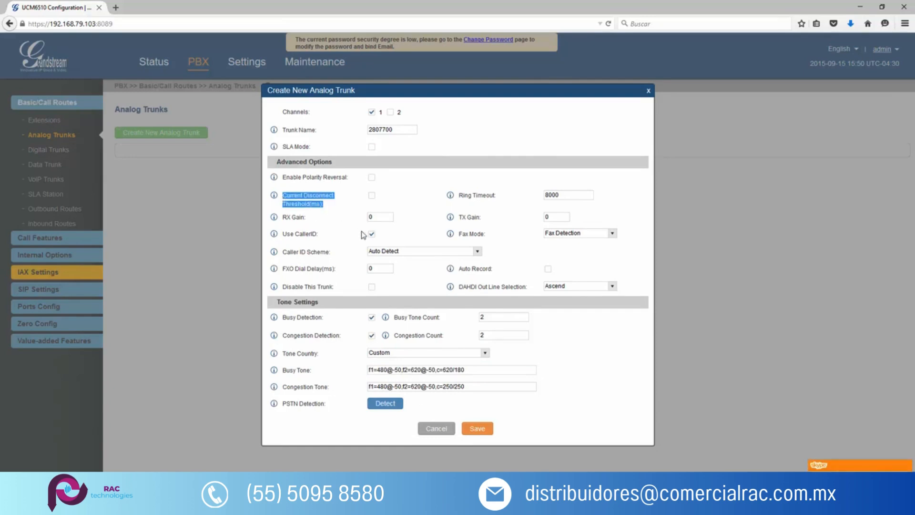
{"action": "left_click", "coordinate": [322, 177]}
{"action": "left_click_drag", "start_coordinate": [283, 176], "coordinate": [350, 179]}
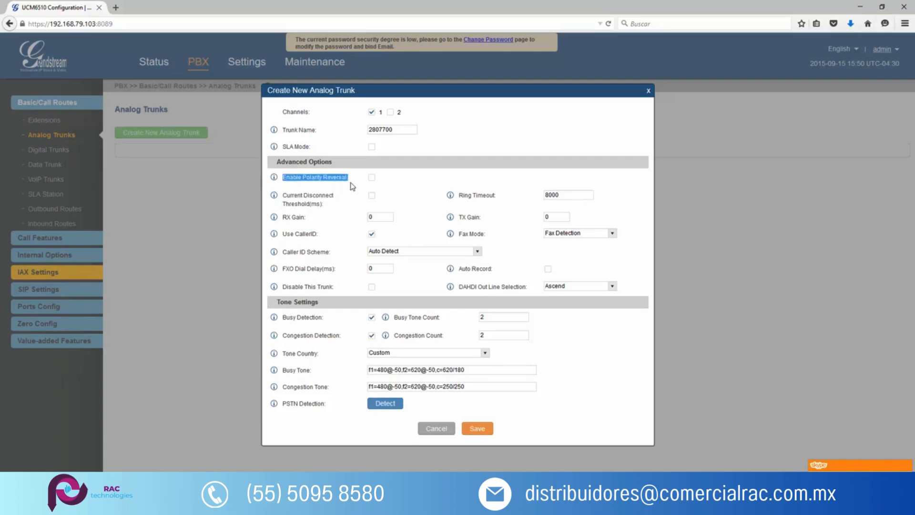
Set the trunk's fax mode to None, then save the trunk and apply the changes.
{"action": "left_click", "coordinate": [600, 234]}
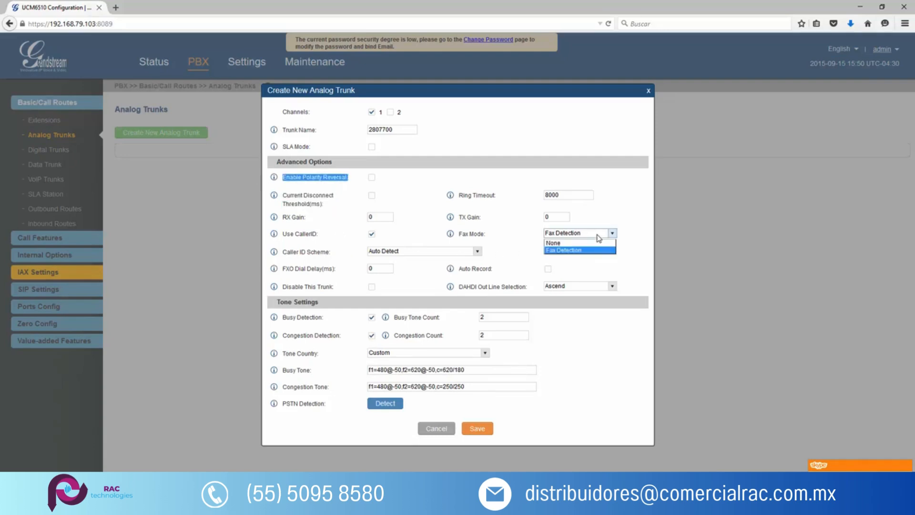
{"action": "left_click", "coordinate": [562, 243]}
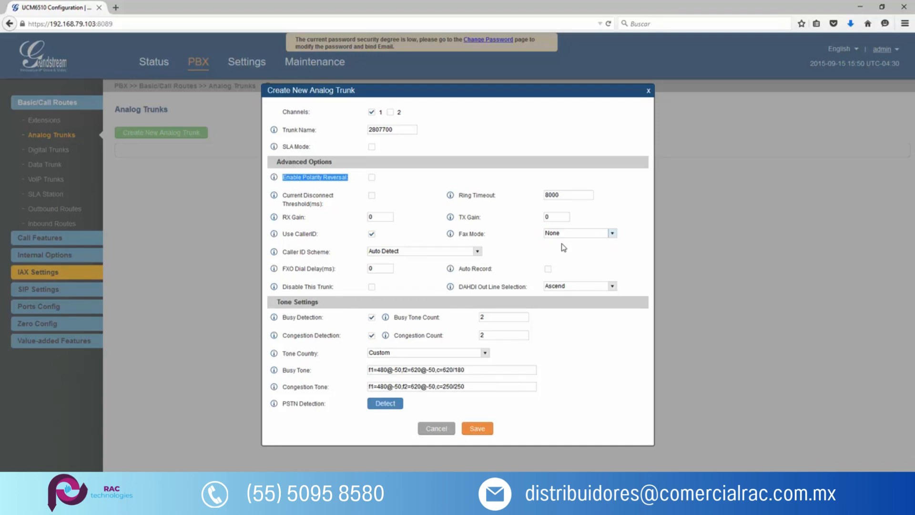
{"action": "left_click", "coordinate": [476, 428]}
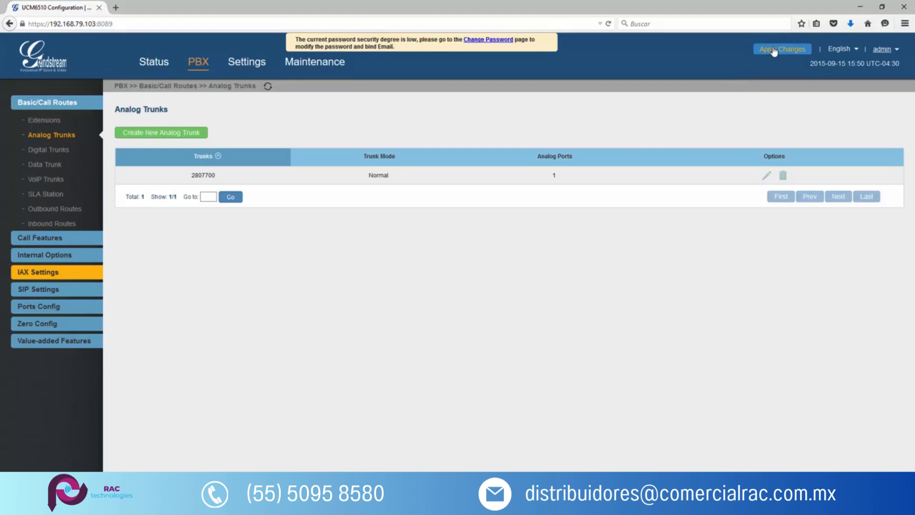
{"action": "left_click", "coordinate": [774, 50]}
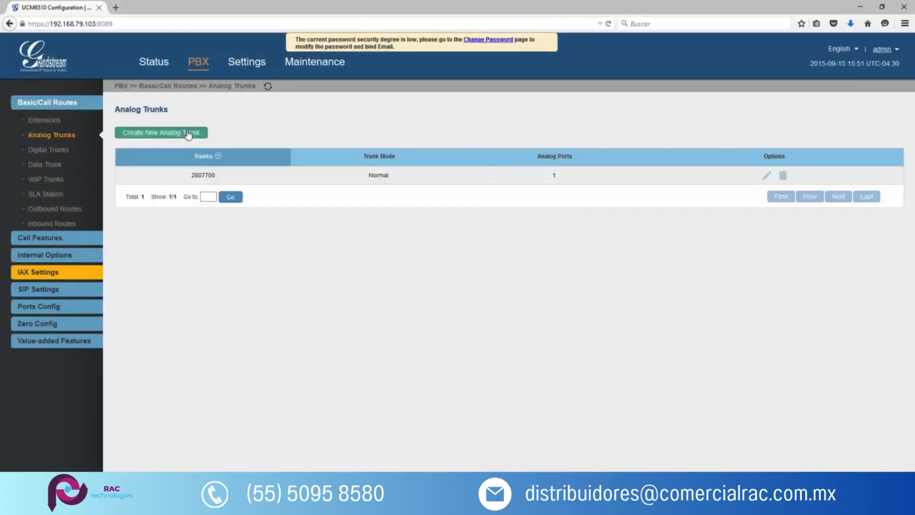
Start a second analog trunk on channel 2 and name it with the second line's phone number.
{"action": "left_click", "coordinate": [189, 134]}
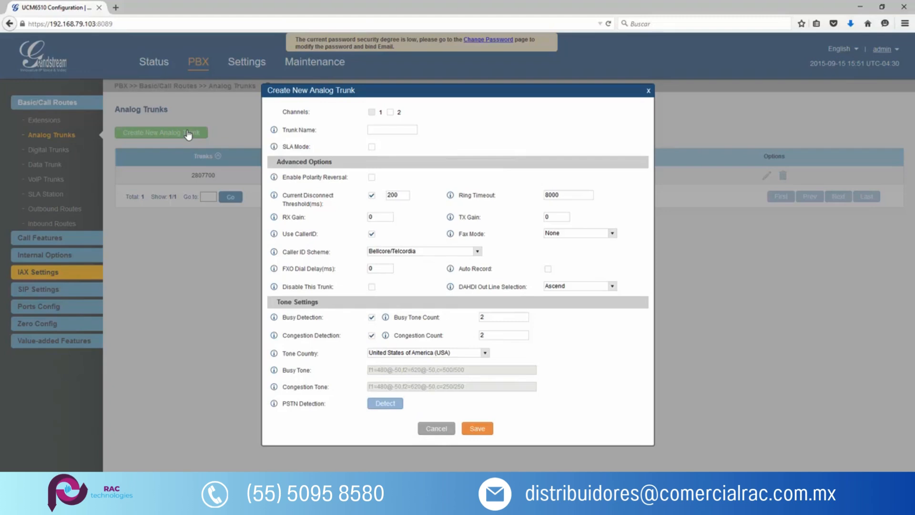
{"action": "left_click", "coordinate": [390, 112]}
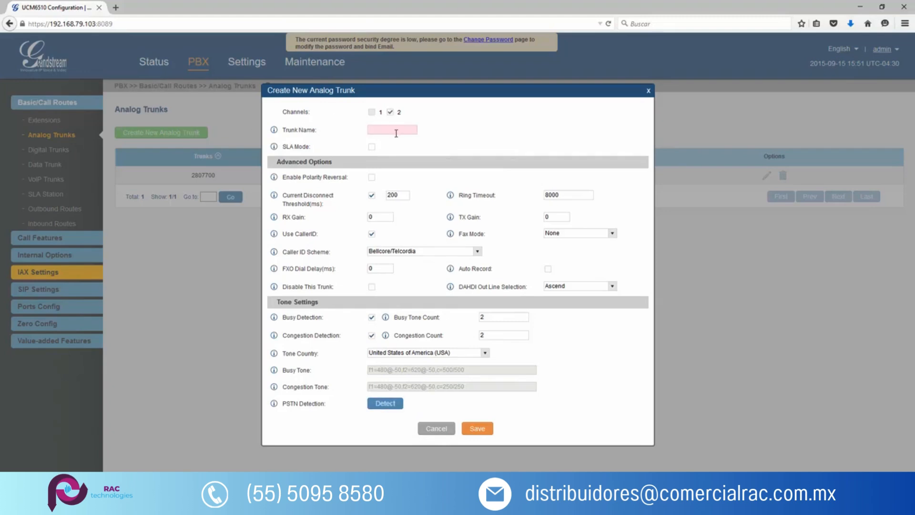
{"action": "left_click", "coordinate": [395, 132]}
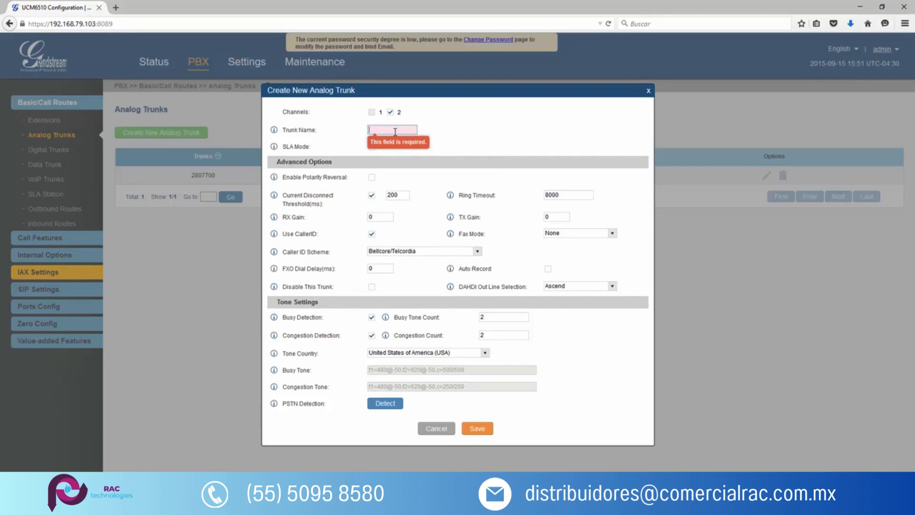
{"action": "type", "text": "280"}
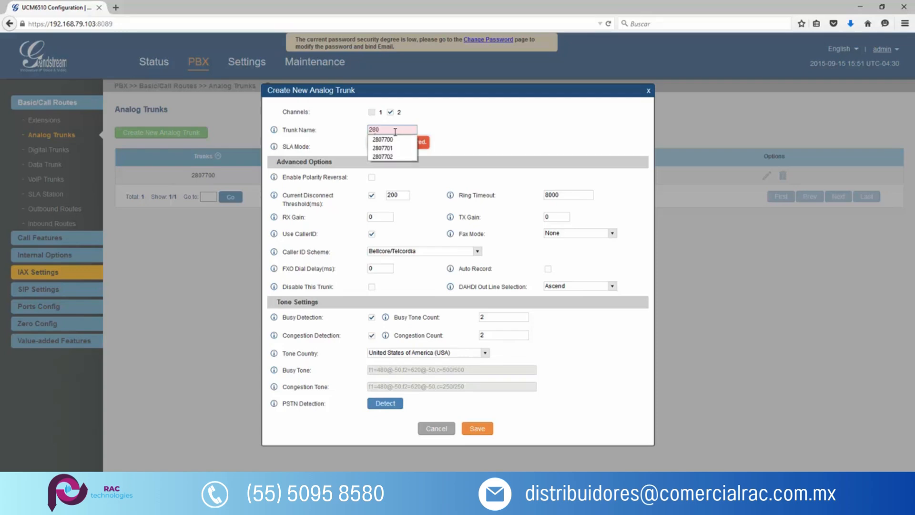
{"action": "type", "text": "7701"}
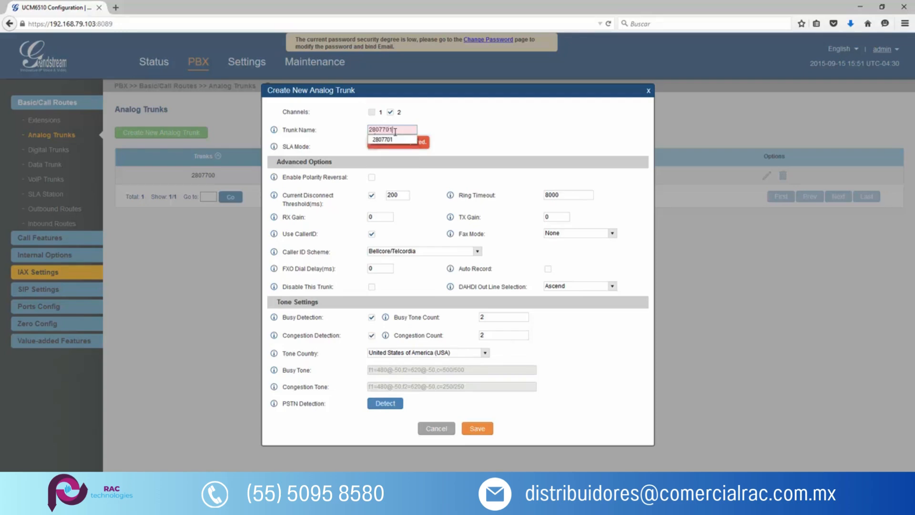
{"action": "left_click", "coordinate": [472, 145]}
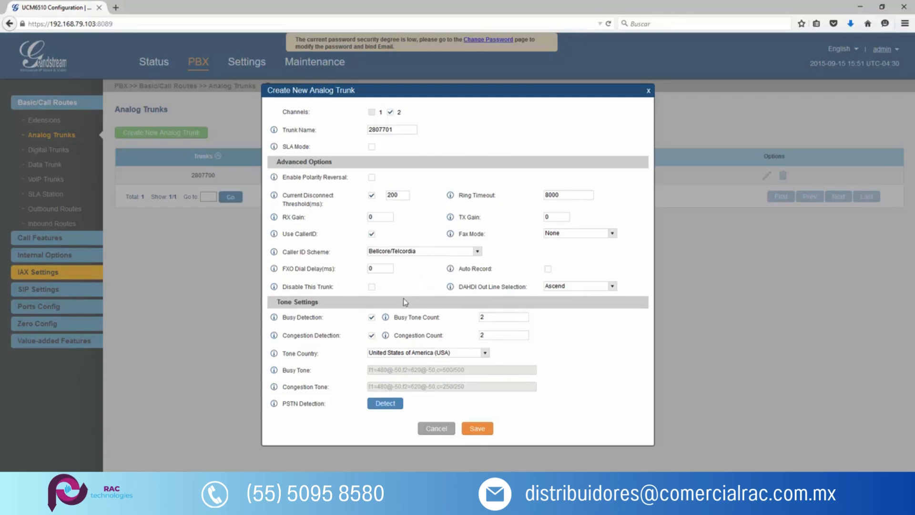
Open PSTN detection for the second trunk in Auto Detect mode, keep source channel 2 and review the destination channel and number fields.
{"action": "left_click", "coordinate": [384, 405]}
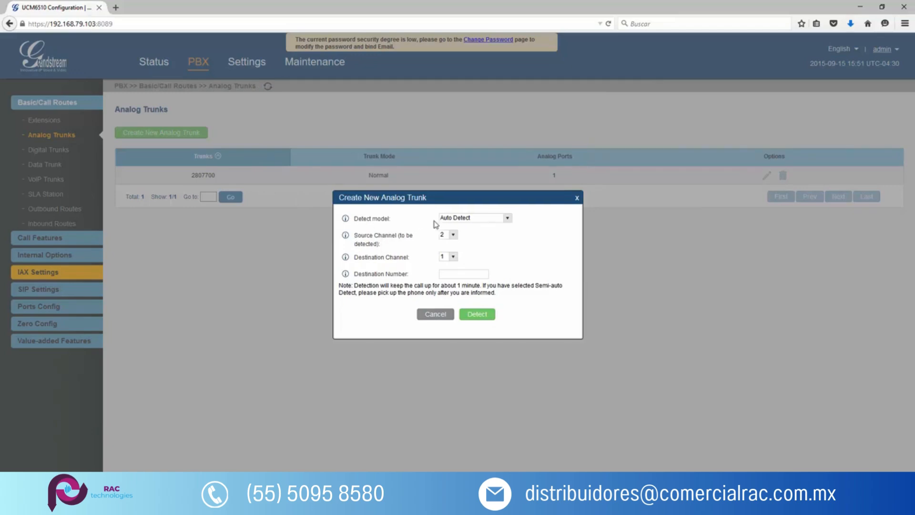
{"action": "left_click_drag", "start_coordinate": [406, 222], "coordinate": [347, 220]}
{"action": "left_click_drag", "start_coordinate": [354, 236], "coordinate": [398, 236]}
{"action": "left_click", "coordinate": [385, 245]}
{"action": "left_click", "coordinate": [445, 235]}
{"action": "left_click", "coordinate": [443, 245]}
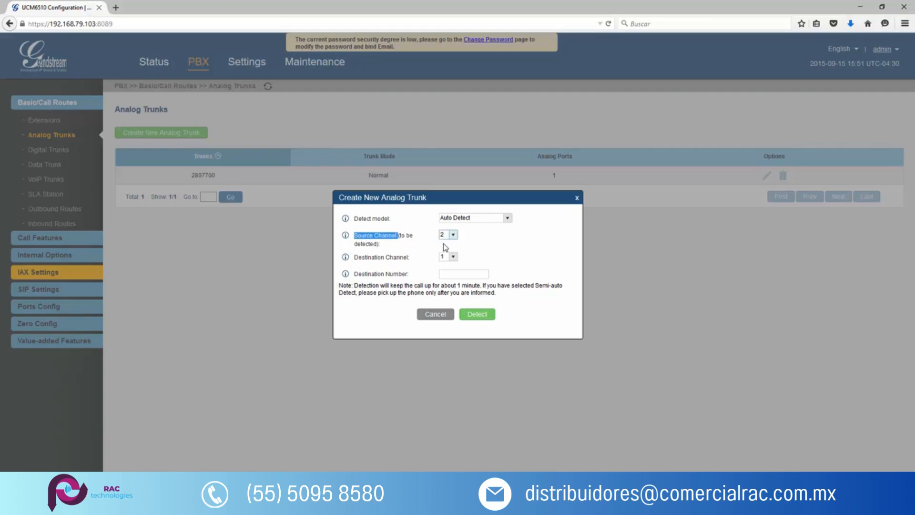
{"action": "left_click", "coordinate": [405, 260]}
{"action": "left_click_drag", "start_coordinate": [355, 261], "coordinate": [414, 257]}
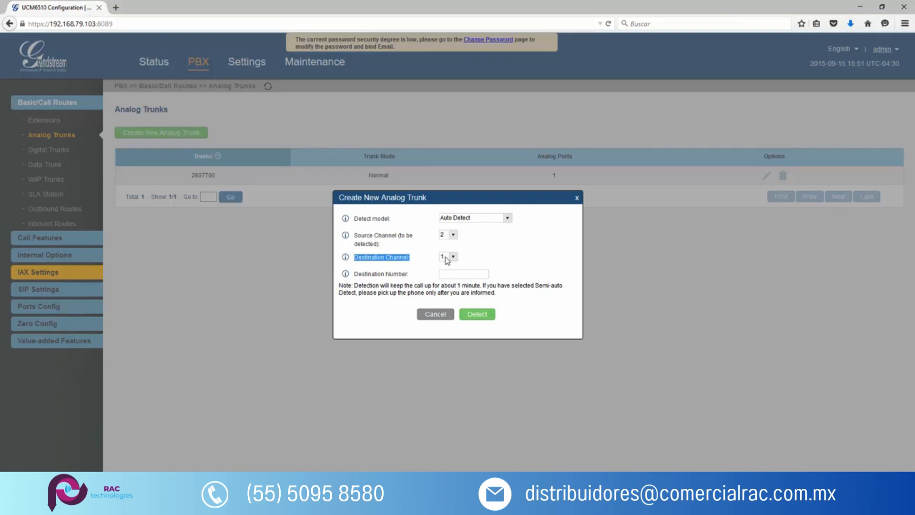
{"action": "left_click_drag", "start_coordinate": [409, 275], "coordinate": [355, 277]}
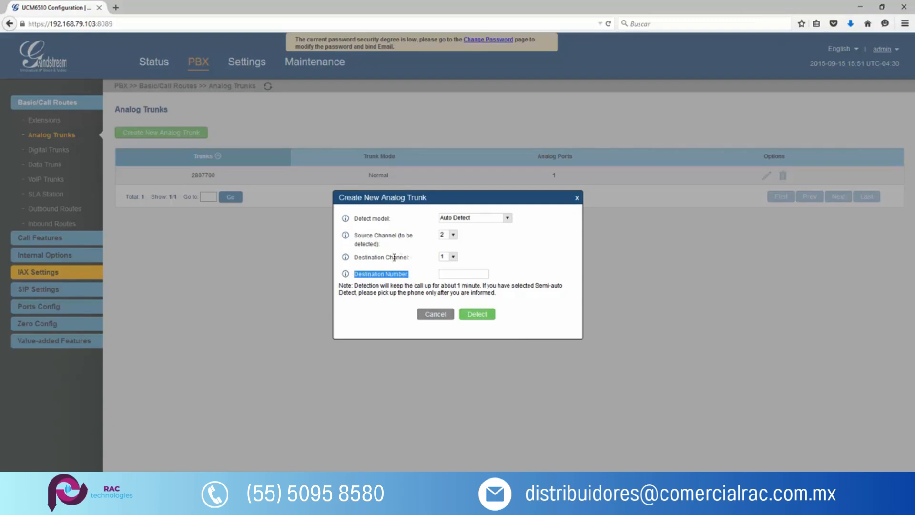
{"action": "left_click_drag", "start_coordinate": [410, 258], "coordinate": [369, 257]}
Enter the first line's phone number as the destination number and run the automatic detection.
{"action": "left_click", "coordinate": [449, 274]}
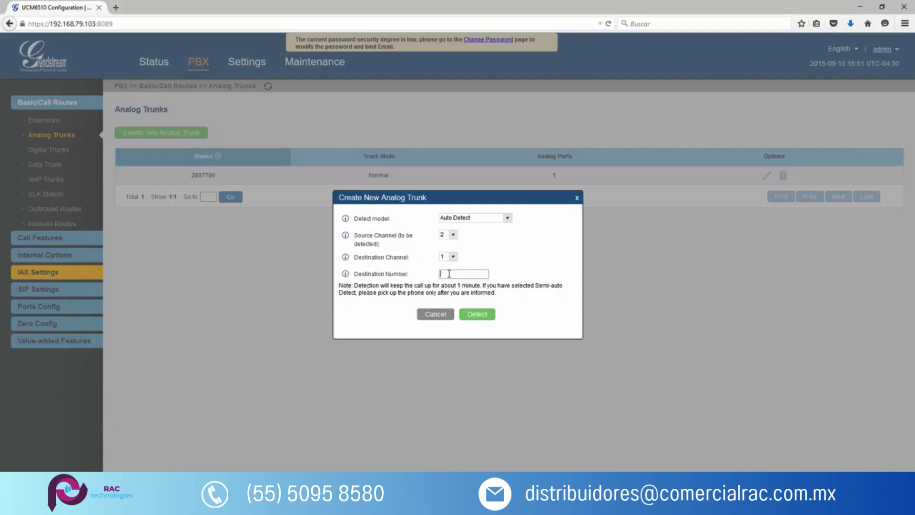
{"action": "type", "text": "280"}
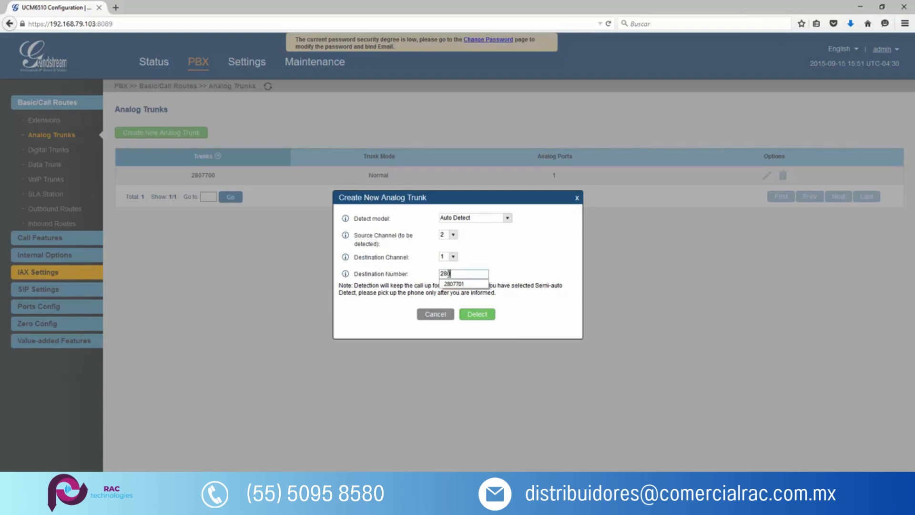
{"action": "type", "text": "7700"}
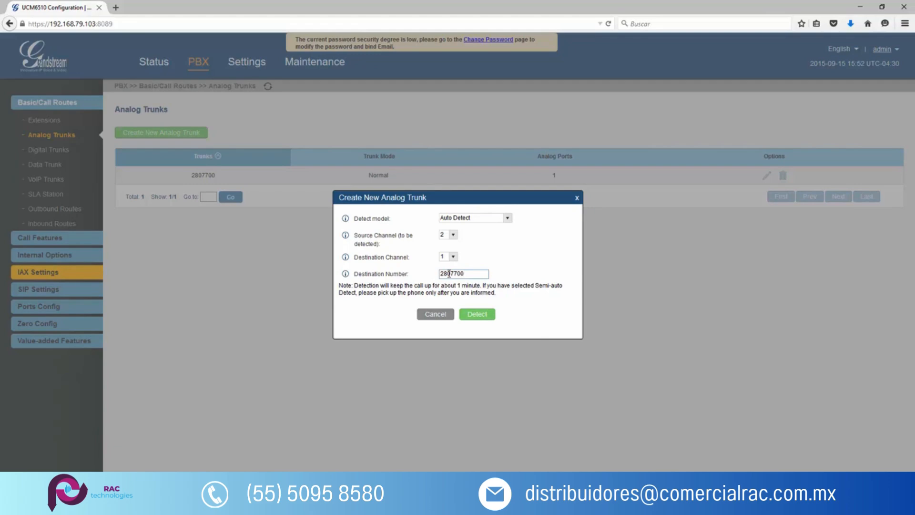
{"action": "left_click", "coordinate": [481, 316]}
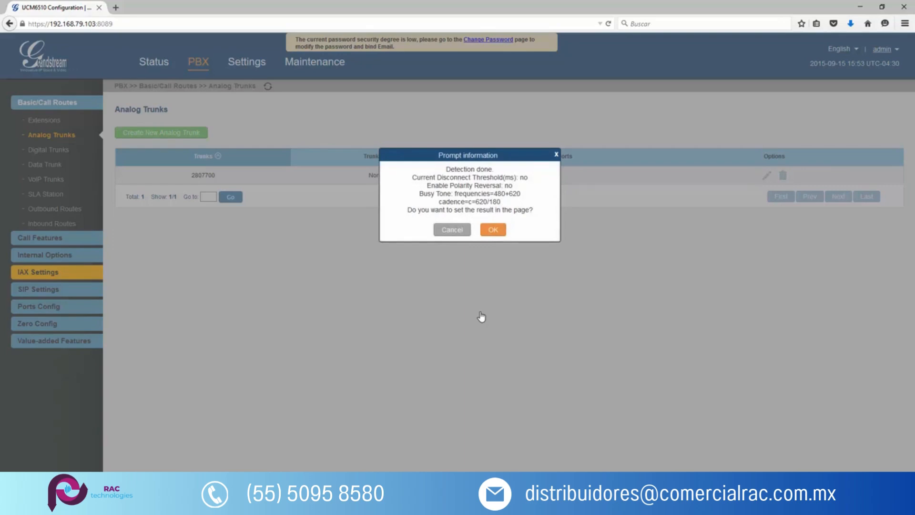
Accept the detection results for the second trunk, then save it and apply the changes.
{"action": "left_click", "coordinate": [493, 231]}
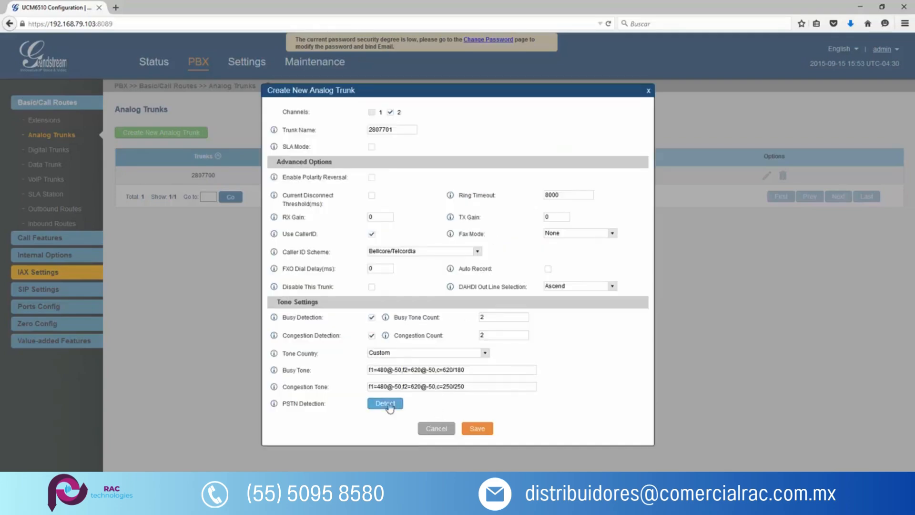
{"action": "left_click", "coordinate": [477, 428]}
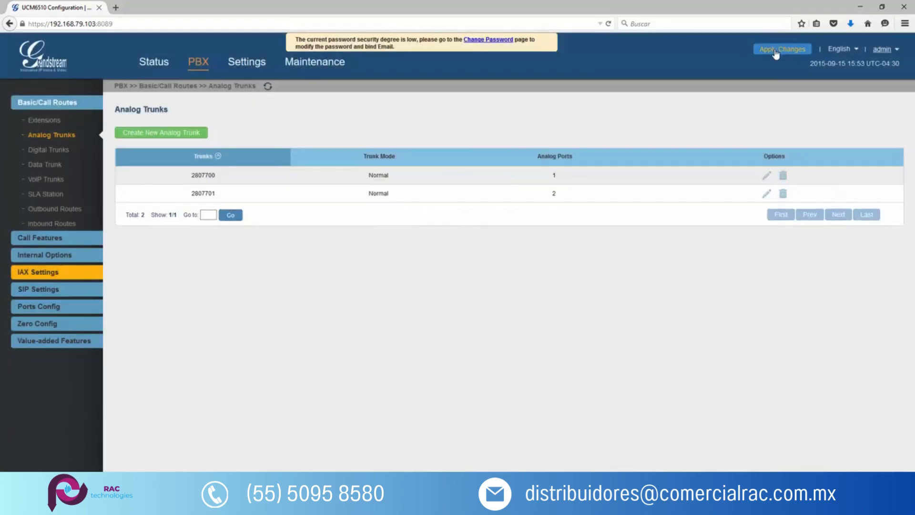
{"action": "left_click", "coordinate": [774, 52]}
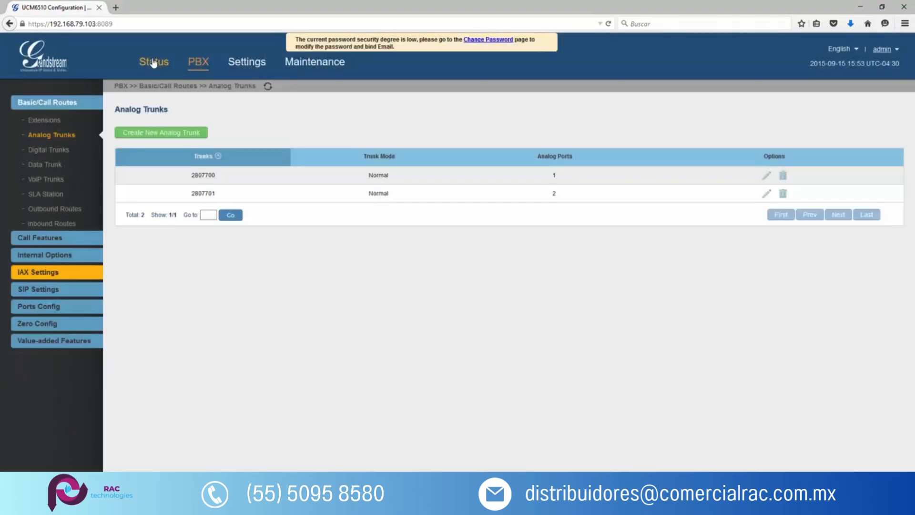
Check the status of the analog trunks and the FXO interfaces on the PBX status page.
{"action": "left_click", "coordinate": [153, 63]}
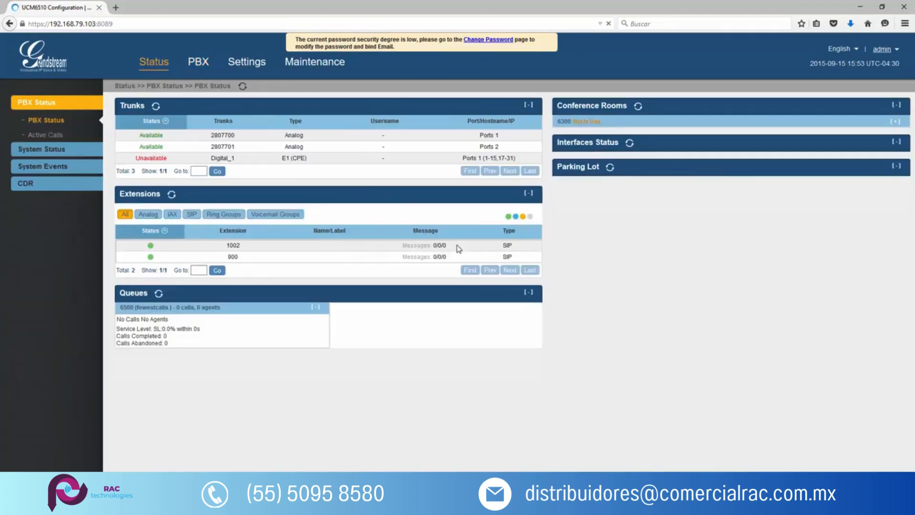
{"action": "left_click_drag", "start_coordinate": [570, 251], "coordinate": [556, 250]}
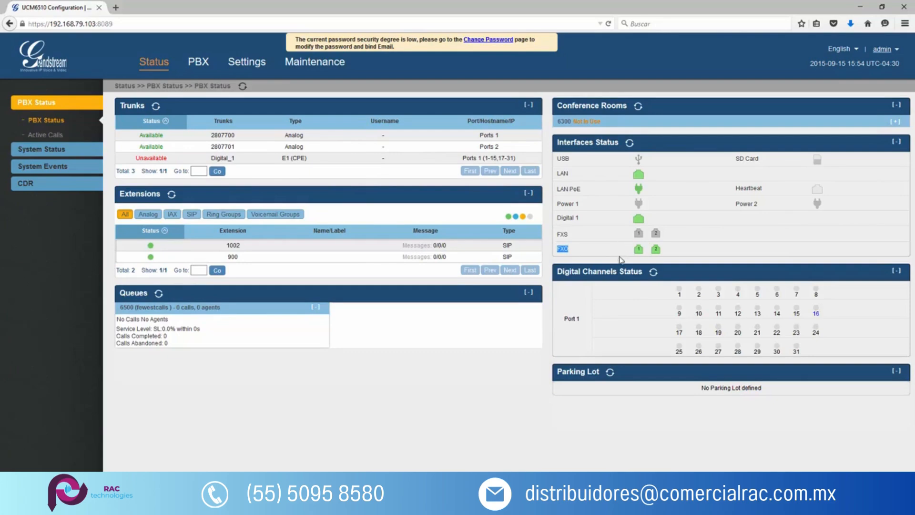